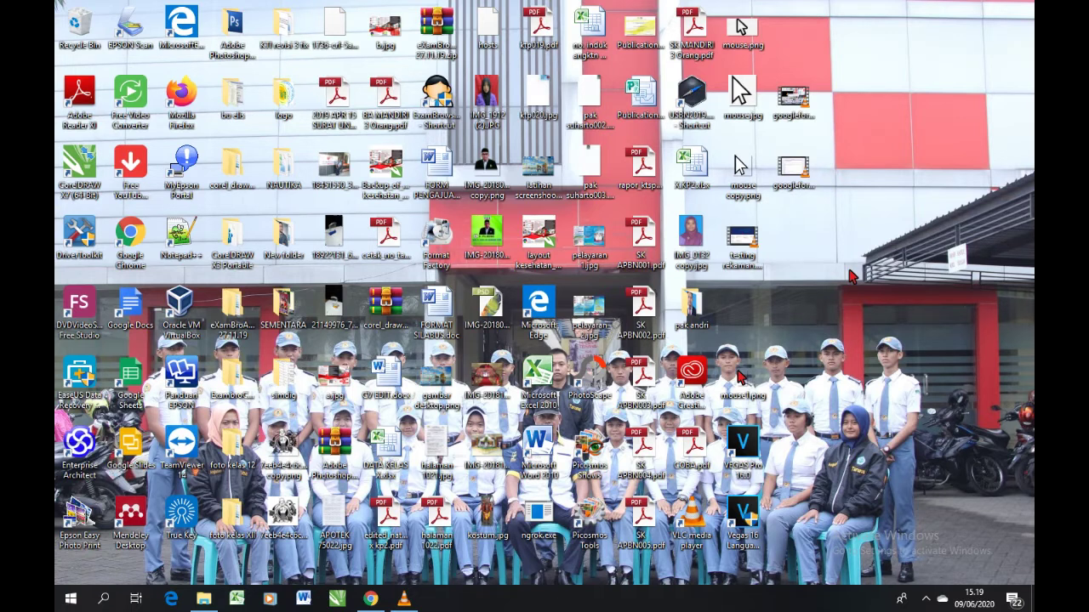
Launch Microsoft Excel 2010 from the Microsoft Office program group and dismiss the Activation Wizard.
left_click(70, 600)
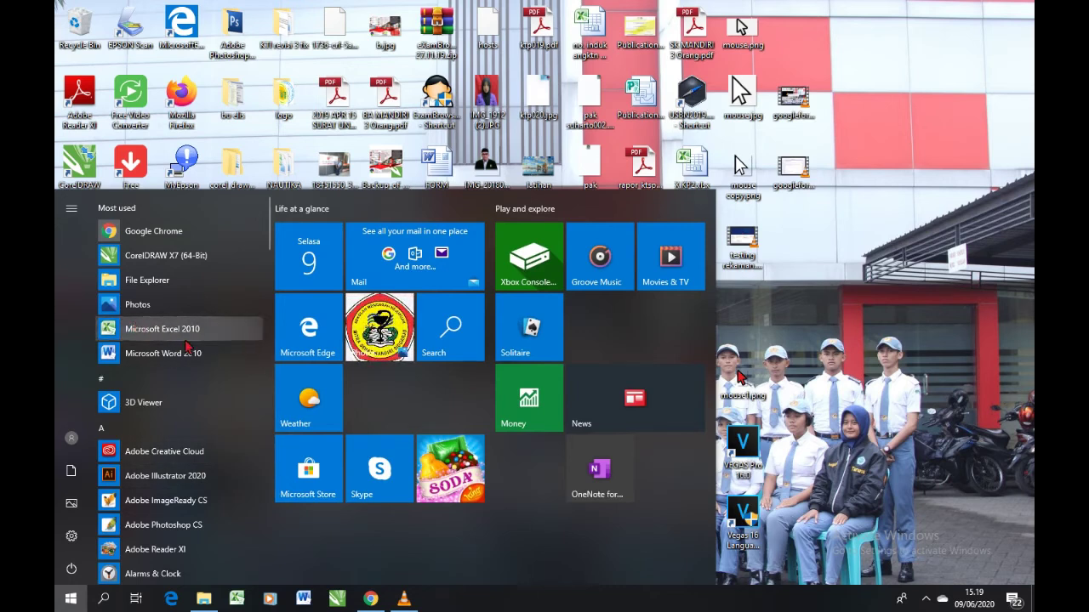
scroll(188, 345, "down", 10)
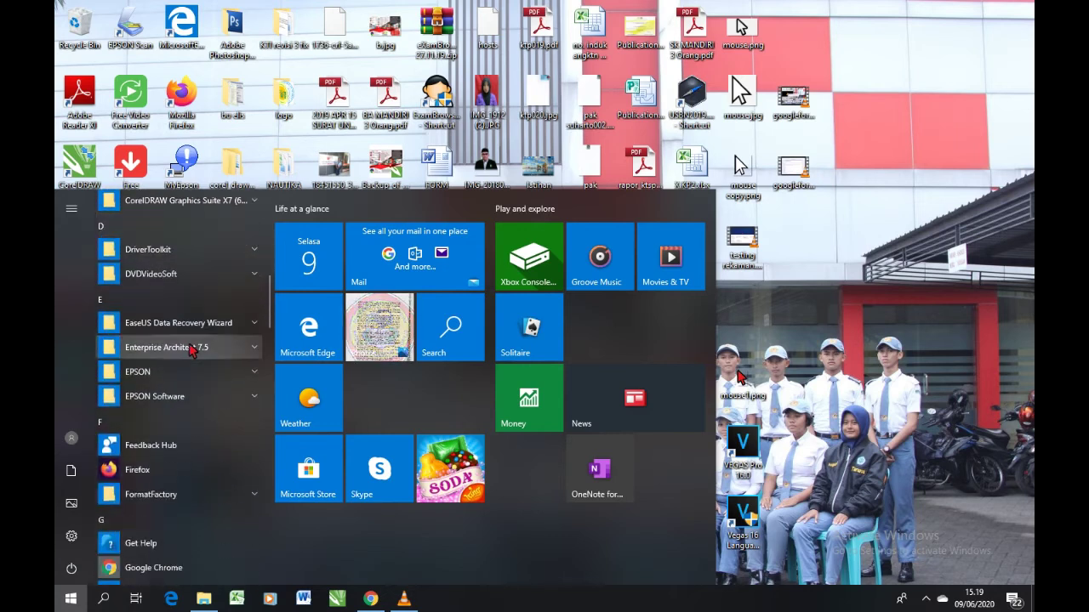
scroll(191, 350, "down", 8)
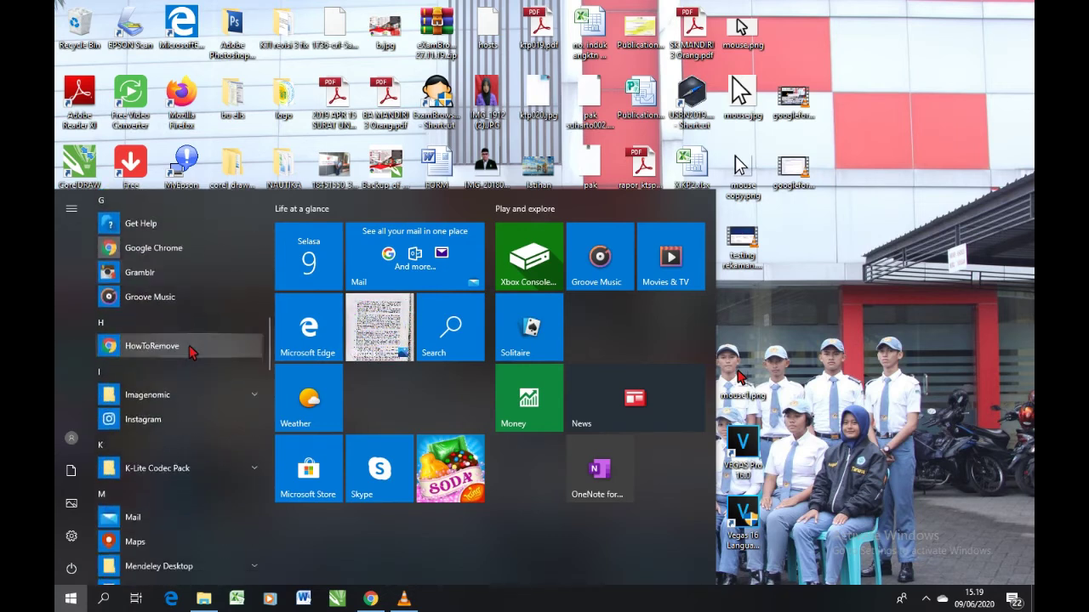
scroll(190, 351, "down", 8)
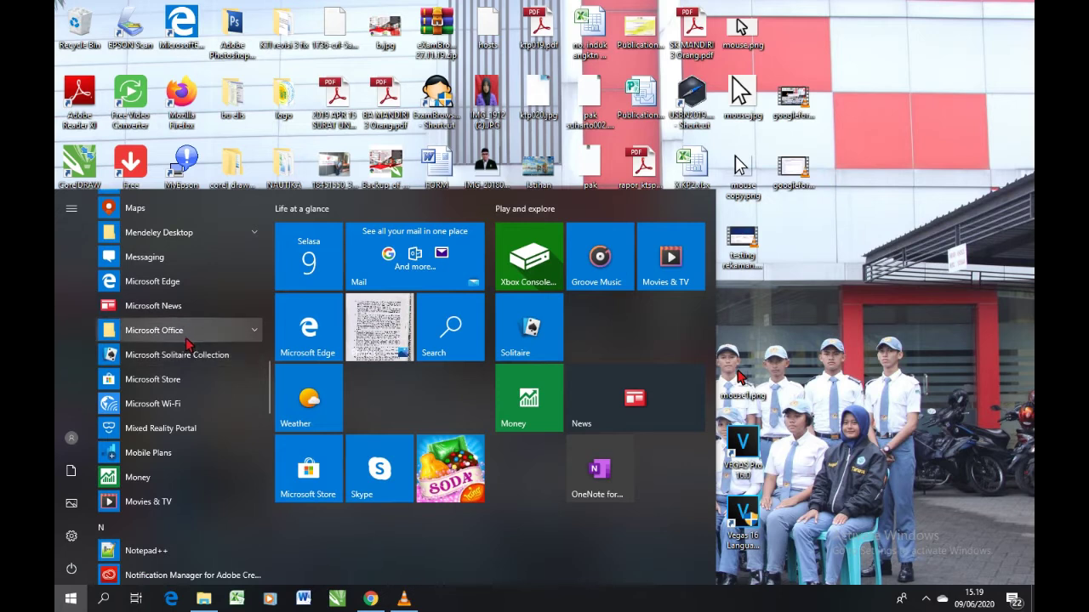
left_click(188, 332)
scroll(193, 356, "down", 2)
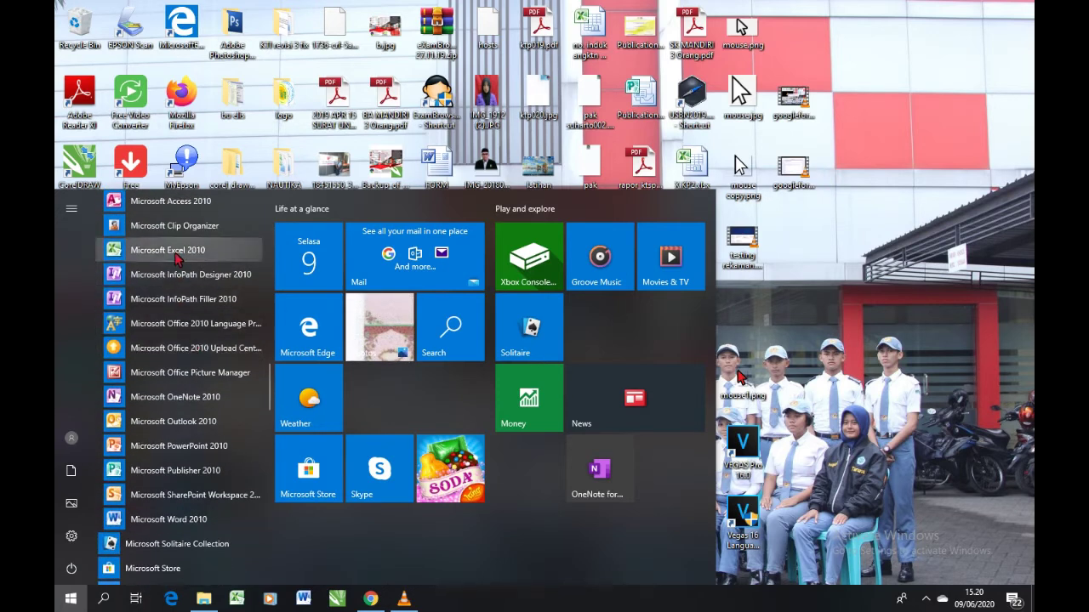
left_click(170, 252)
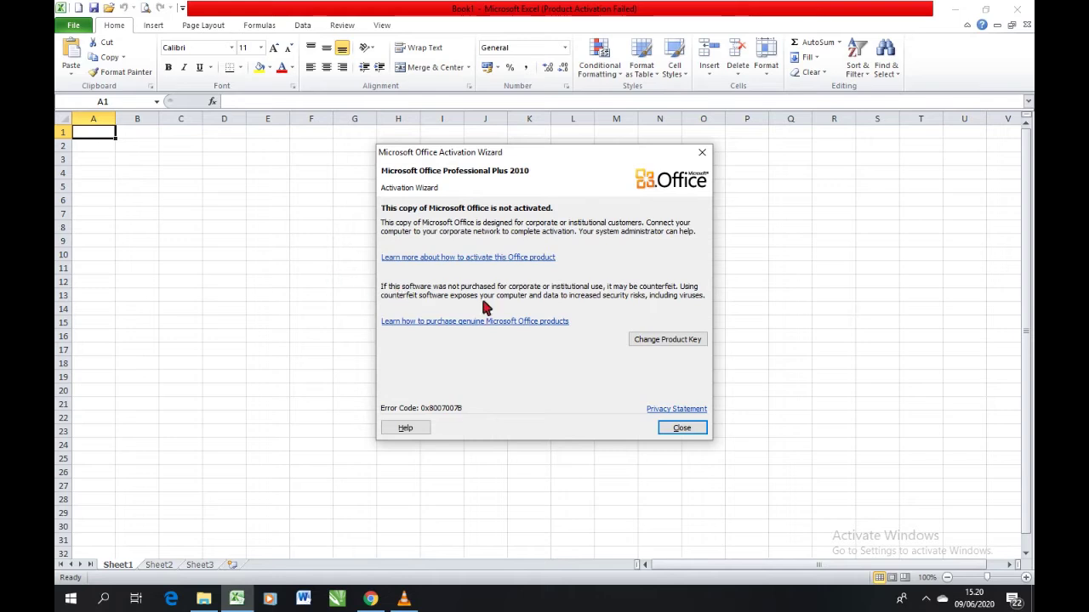
left_click(684, 430)
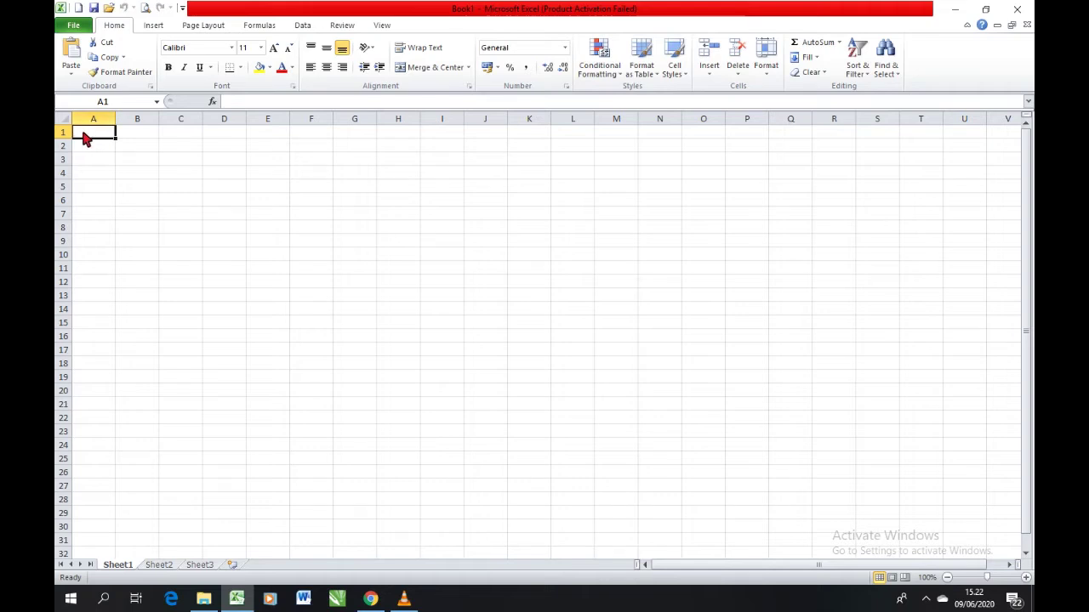
left_click(177, 170)
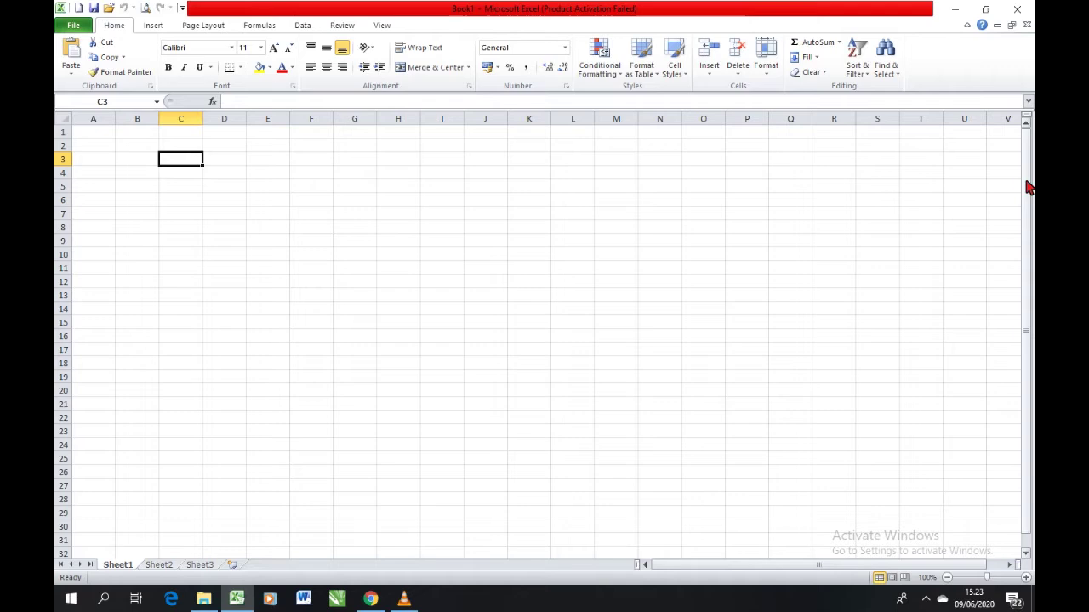
mouse_move(1026, 181)
left_mouse_down()
mouse_move(1026, 196)
mouse_move(1029, 177)
left_mouse_up()
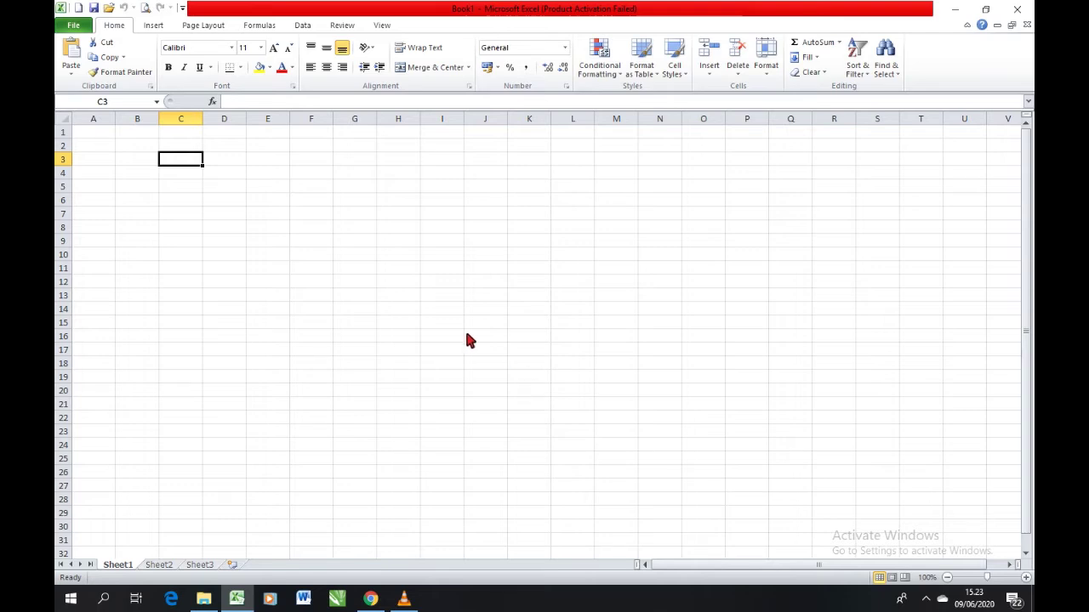
Enter the title "AKADEMI FARMASI MITRA SEHAT MANDIRI SIDOARJO" in cell A1.
left_click(94, 136)
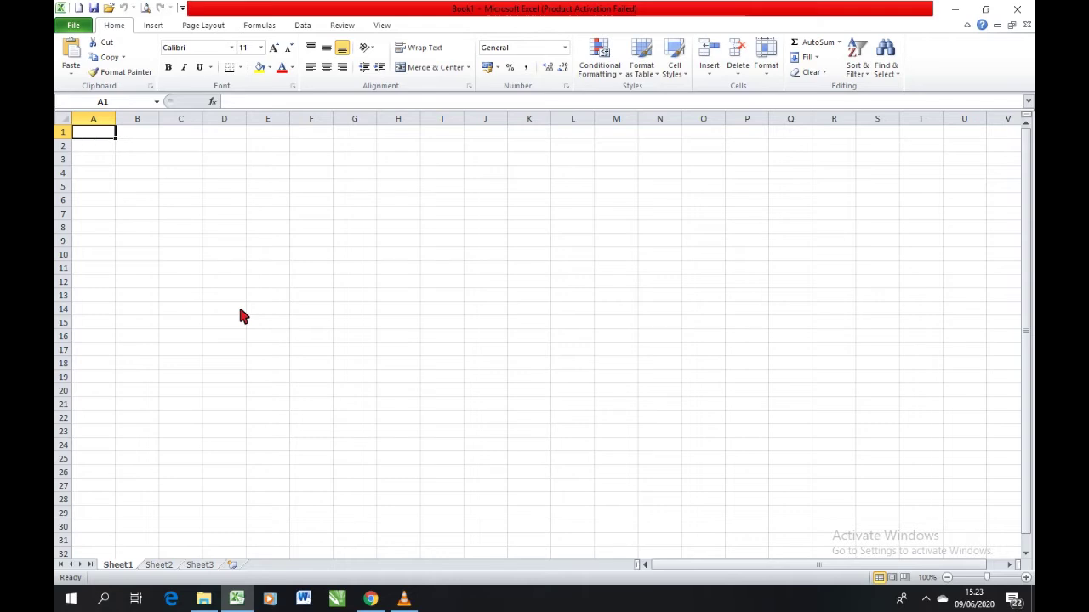
type("AKA")
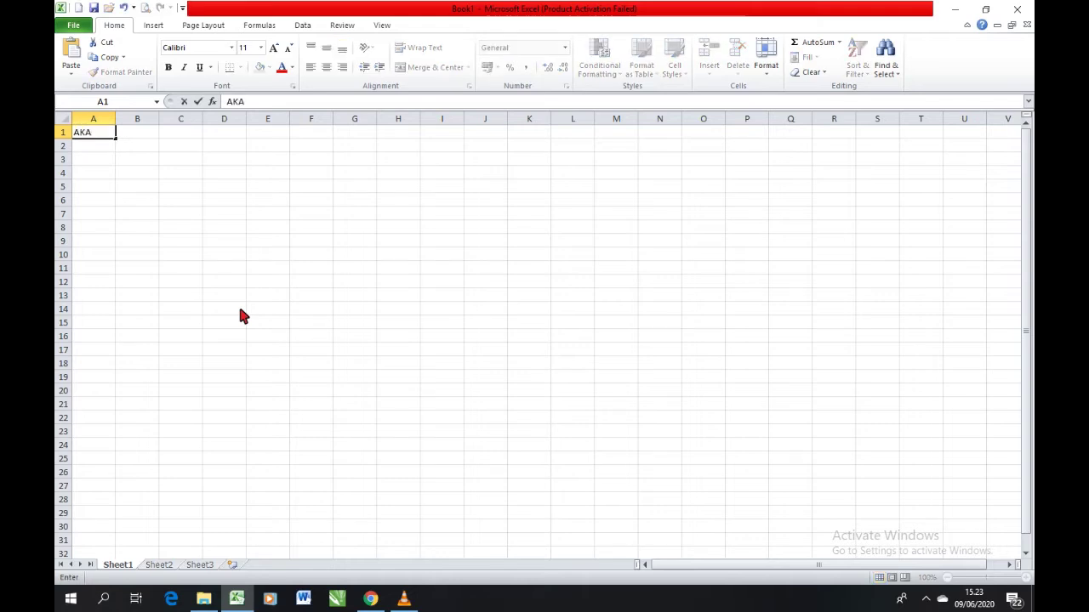
type("DEMI FARMASI MI")
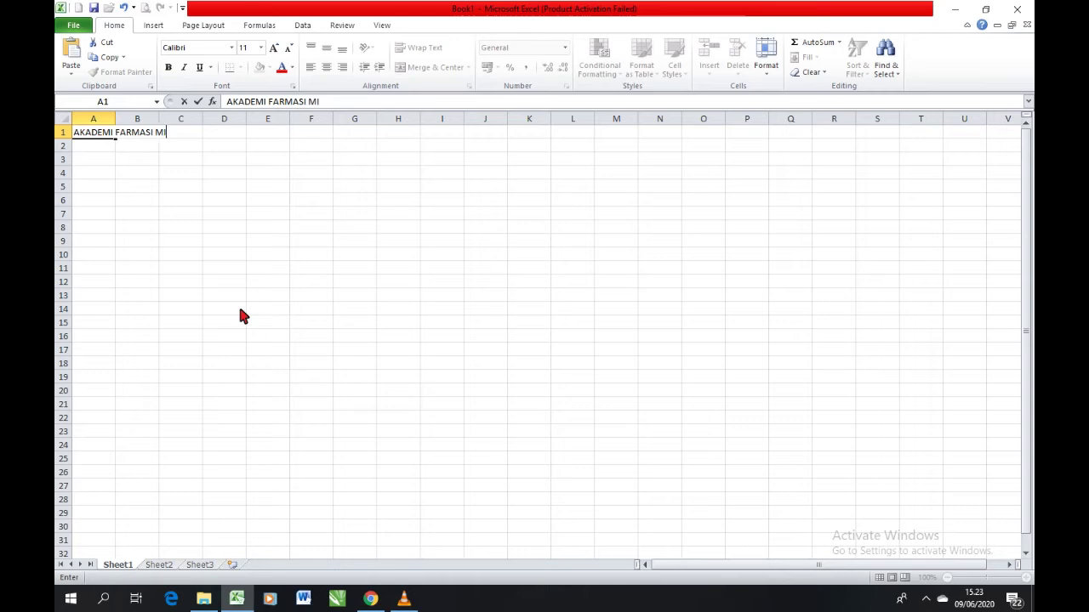
type("TRA SEHAT M")
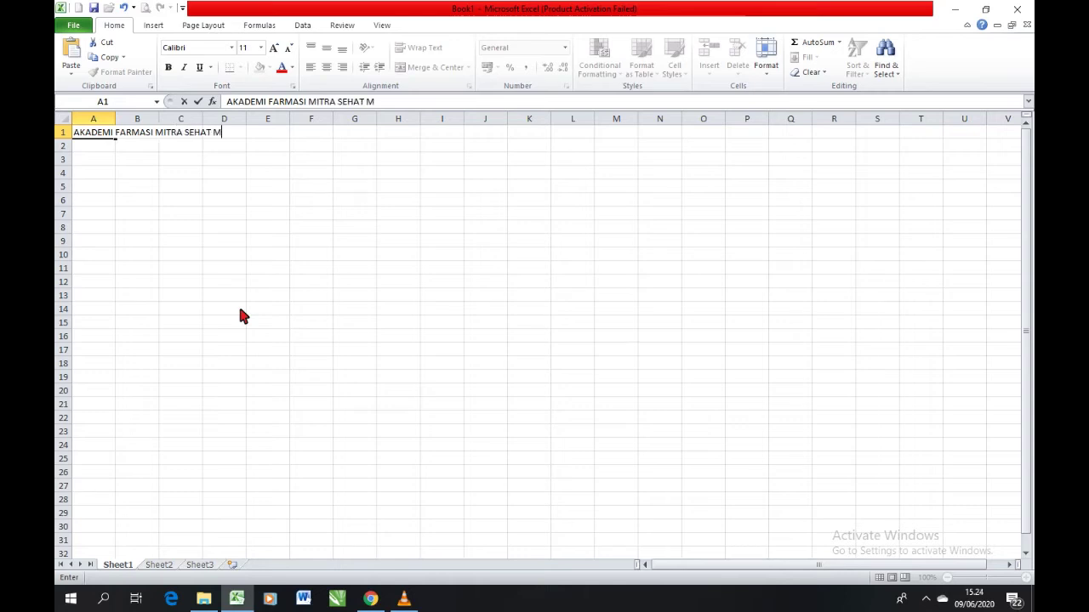
type("ANDIRI SIDOARJO")
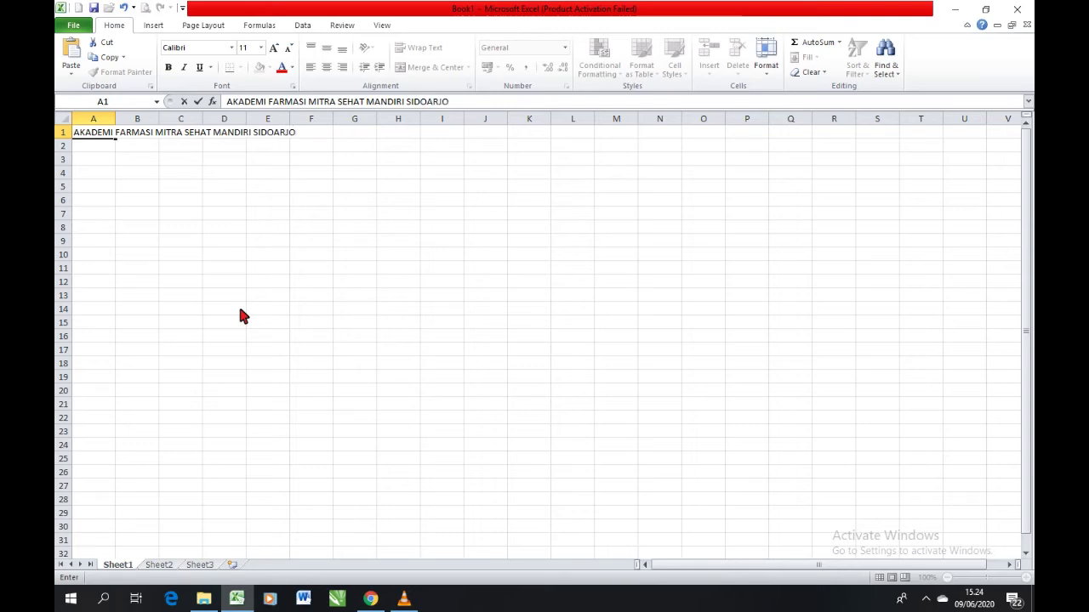
left_click(223, 294)
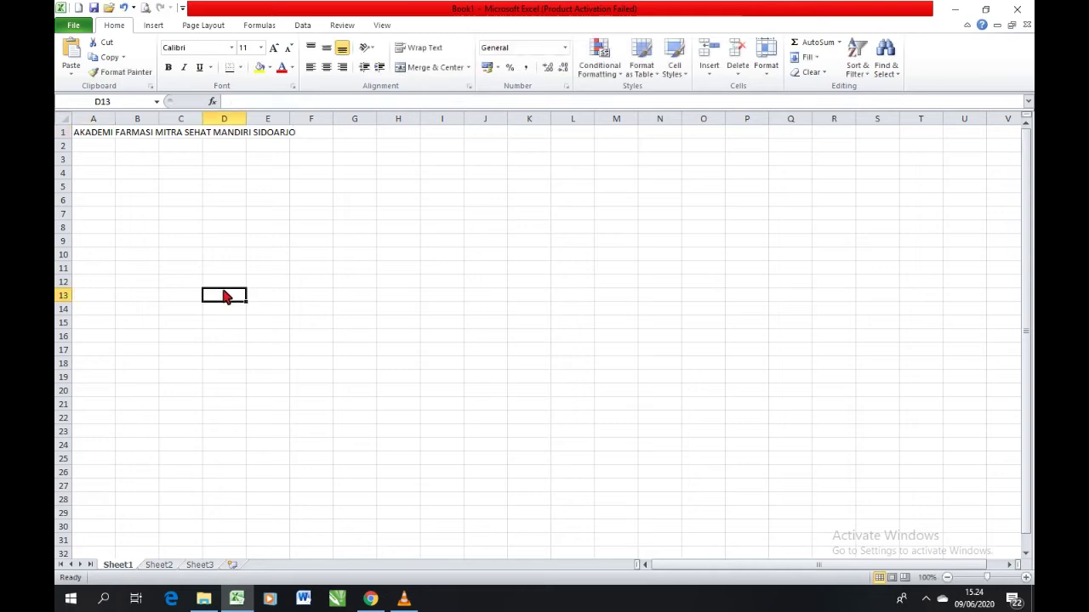
Check which cell holds the title, and widen column A so the whole text fits inside cell A1.
left_click(98, 137)
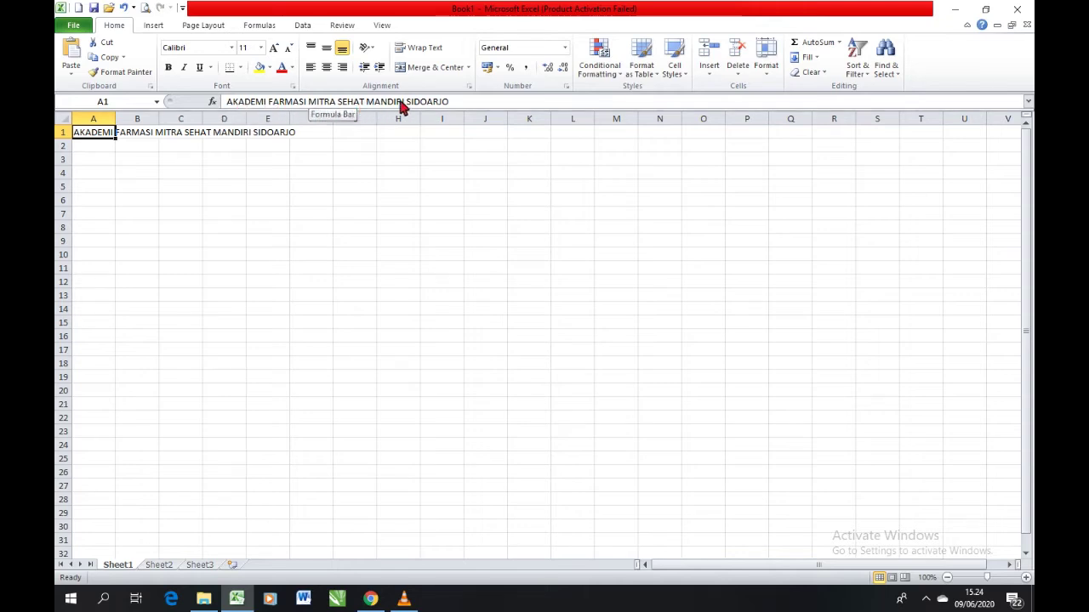
left_click(145, 138)
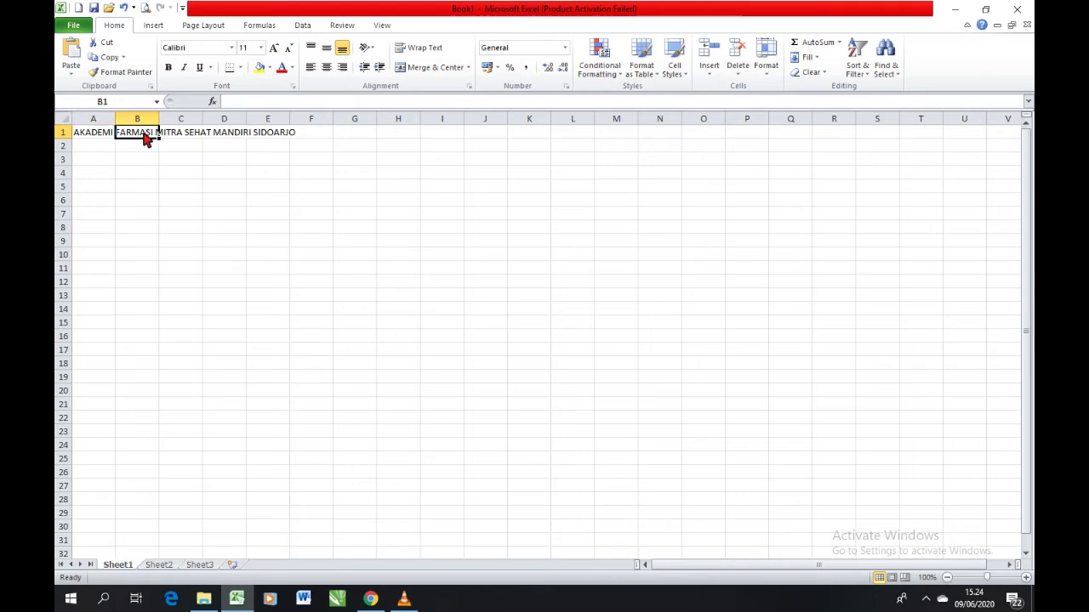
left_click(182, 140)
left_click(141, 140)
left_click(104, 138)
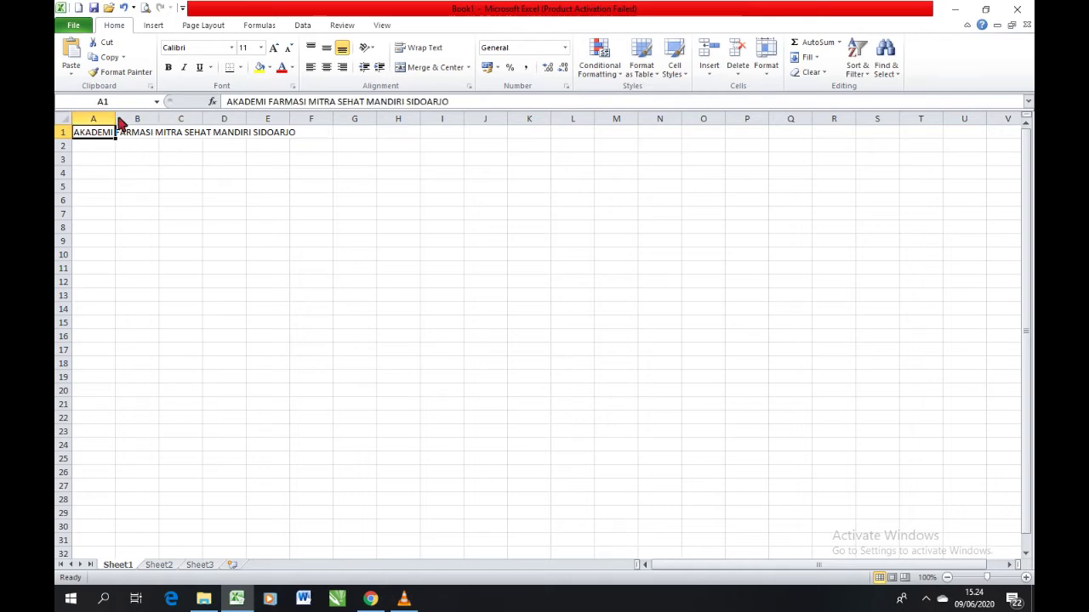
left_click_drag(117, 121, 300, 140)
left_click(262, 183)
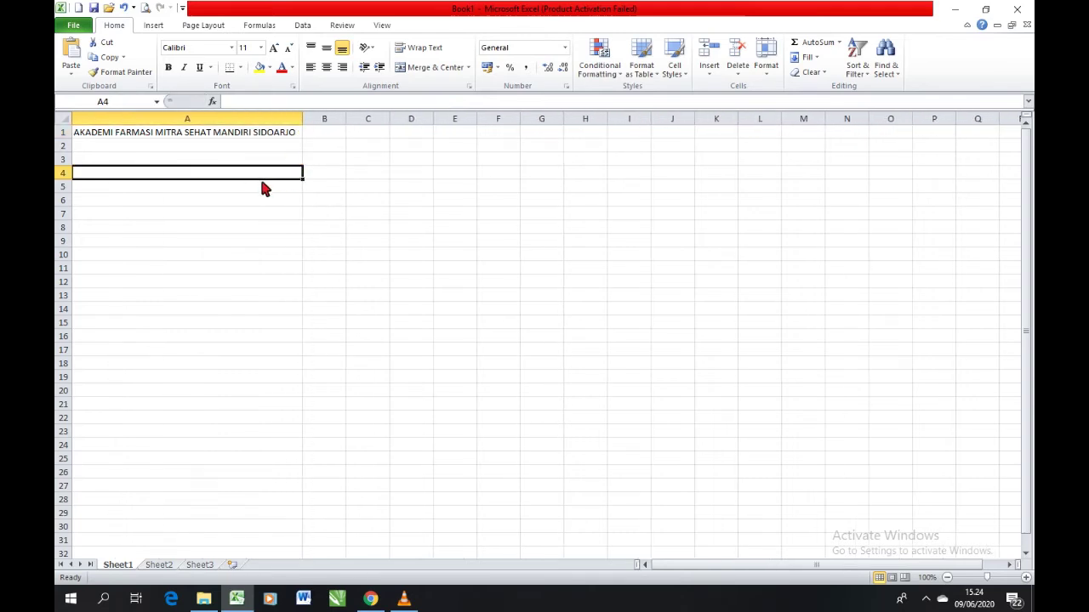
left_click(187, 134)
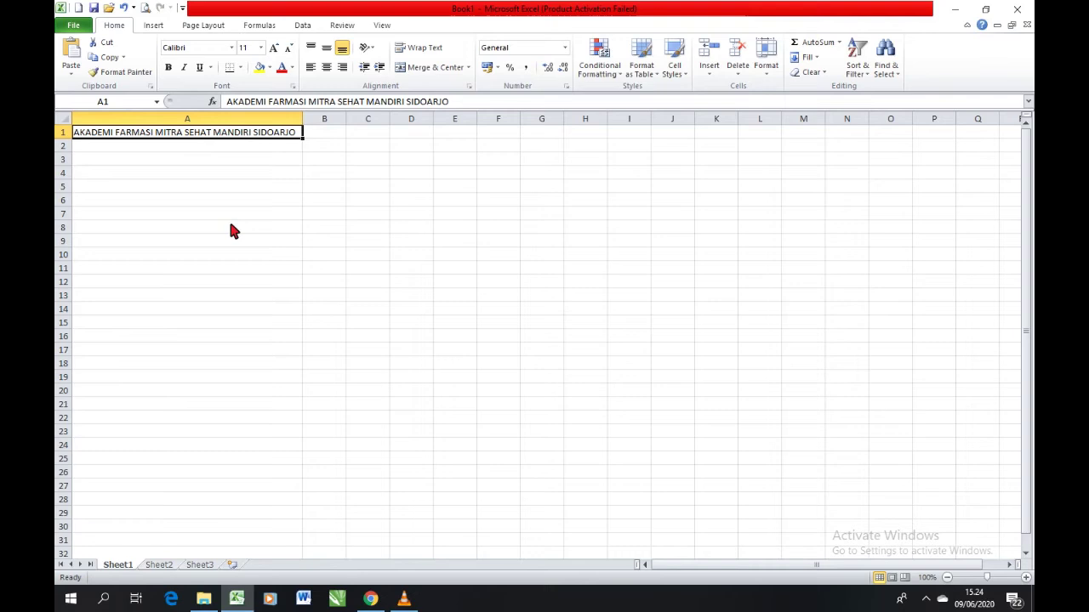
left_click(243, 160)
left_click(226, 134)
Enter the text "AKDEMI FARMASI" in cell B1.
left_click(324, 133)
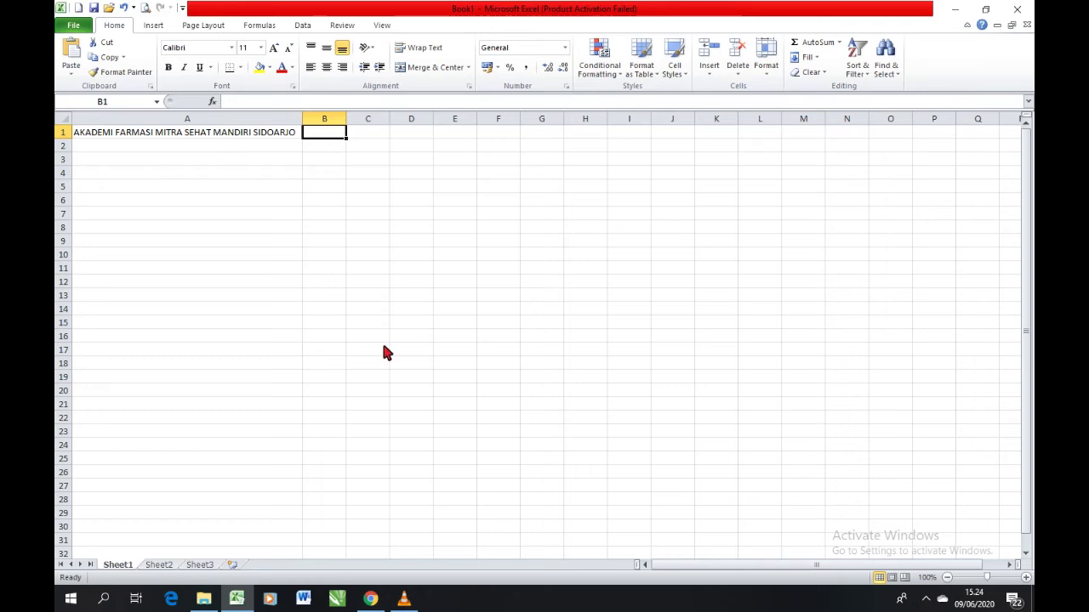
type("A")
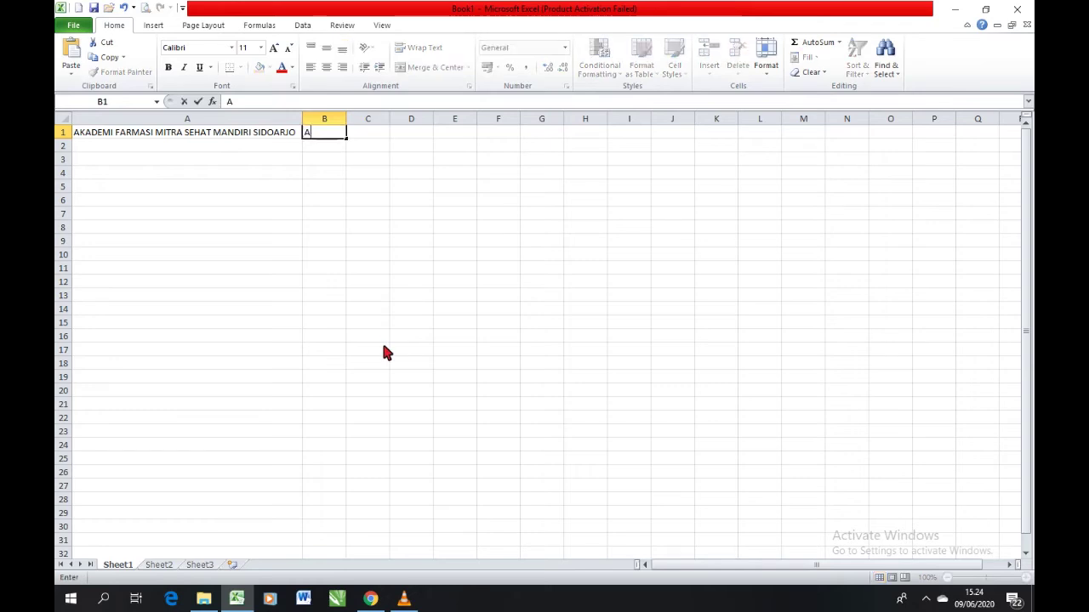
type("KDEMI FARMASI")
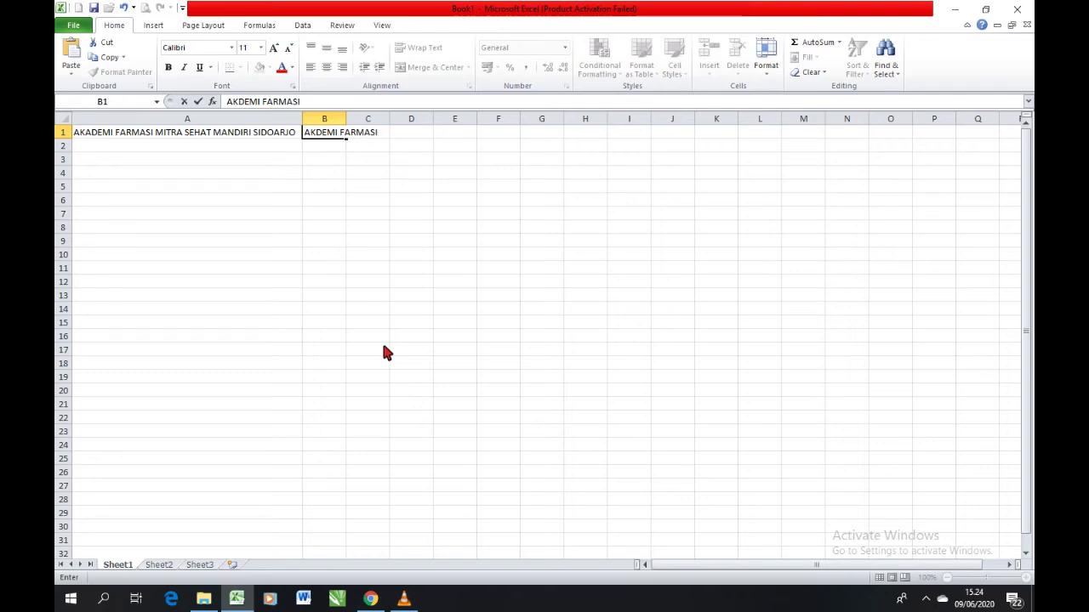
key("Return")
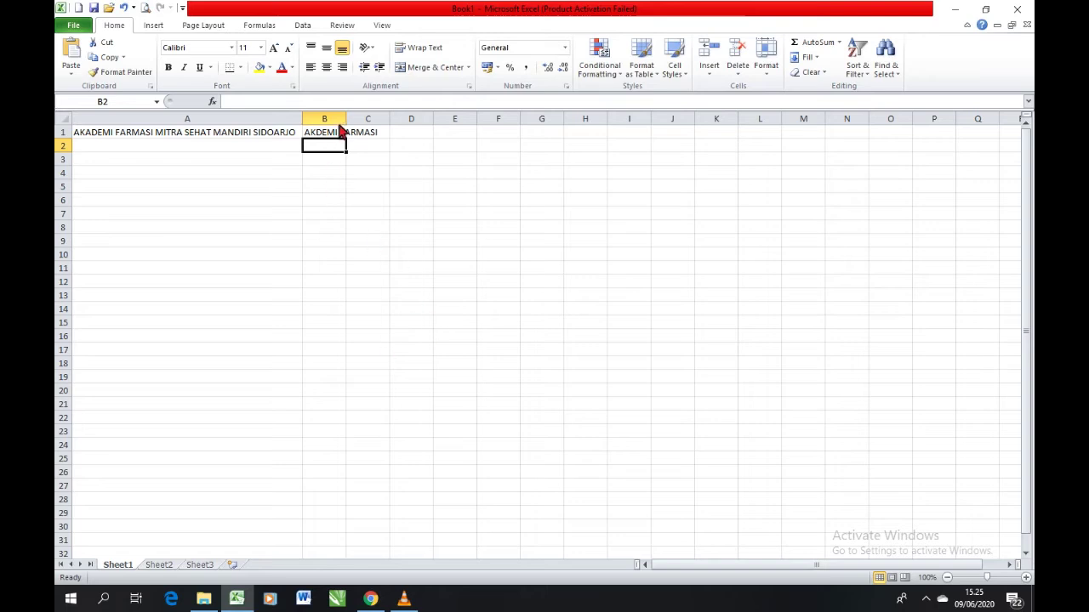
Widen column B to leave ample room beyond the text in B1.
left_click_drag(347, 119, 477, 127)
left_click(412, 136)
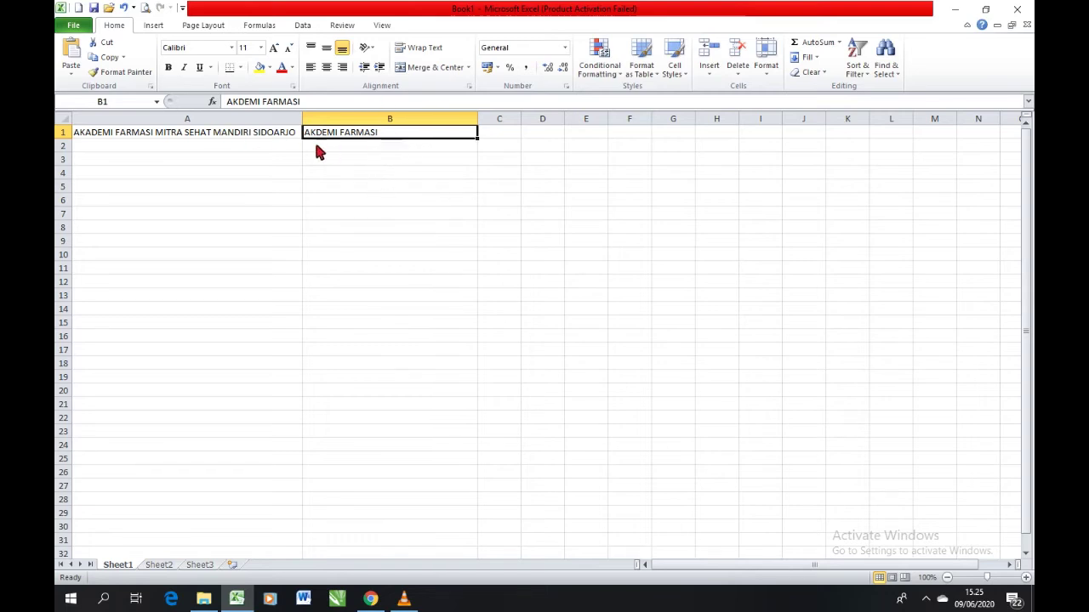
left_click(385, 180)
Add a line break after the text in B1 and enter "MITRA SEHAT MANDIRI SIDOARJO" as the second line of the same cell.
double_click(379, 136)
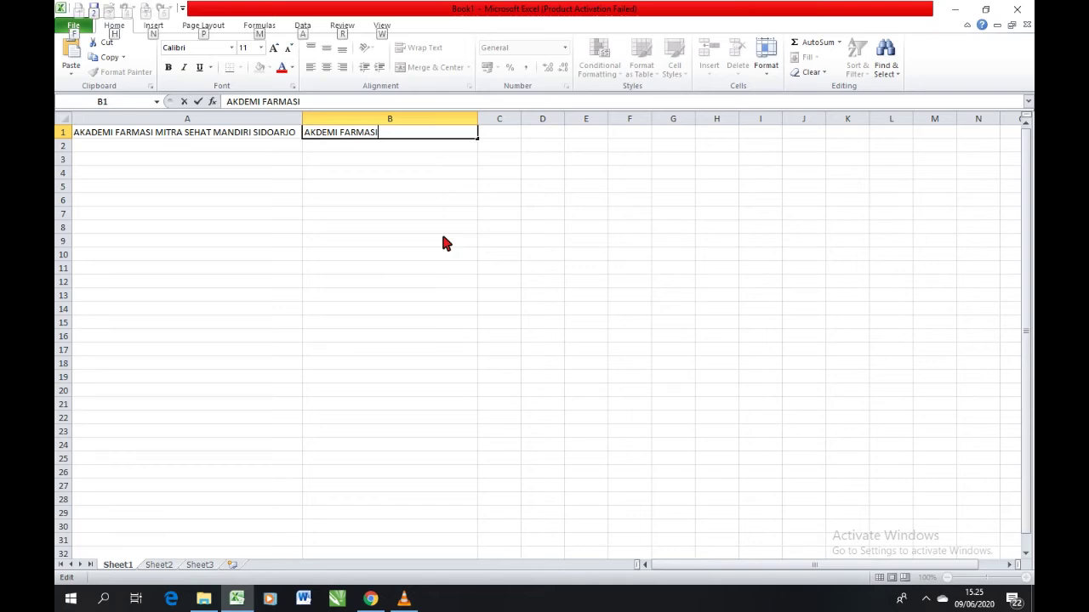
key("alt+Return")
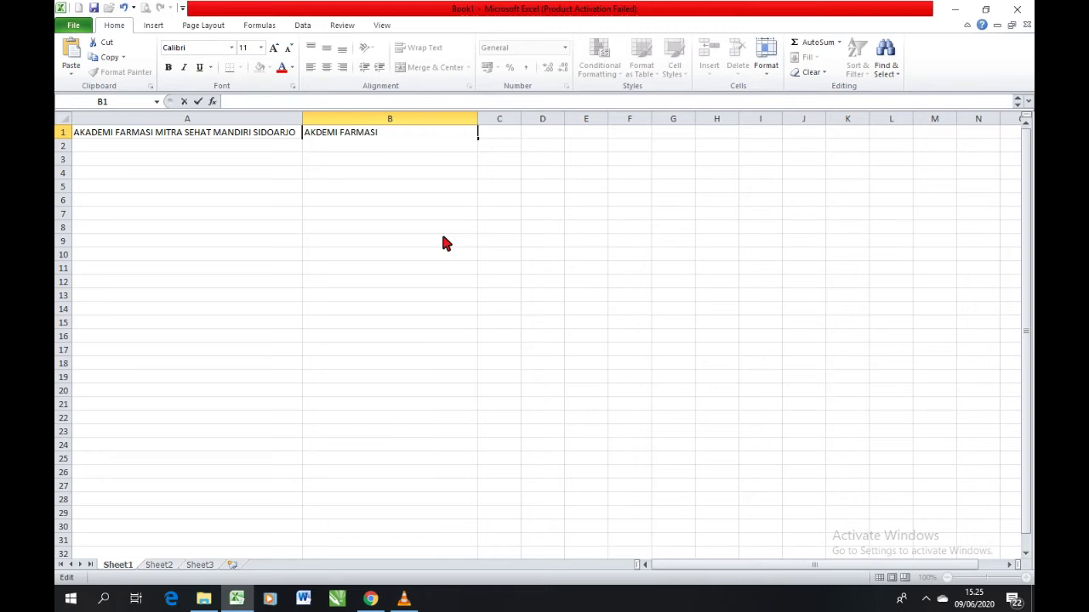
type("MITRA SEHAT")
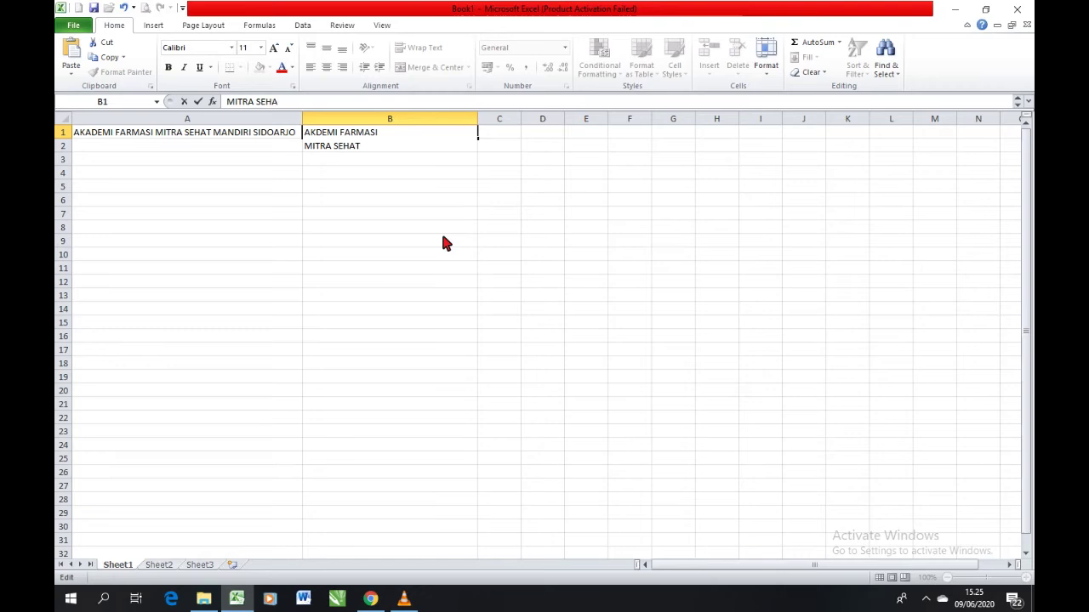
type(" MANDIRI SIDOARJO")
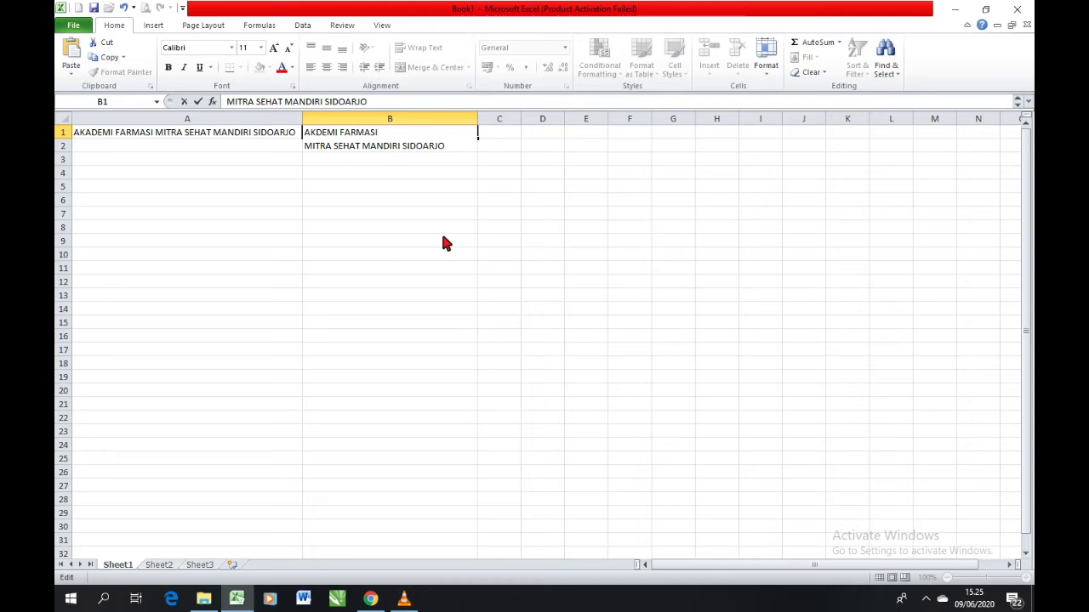
key("Return")
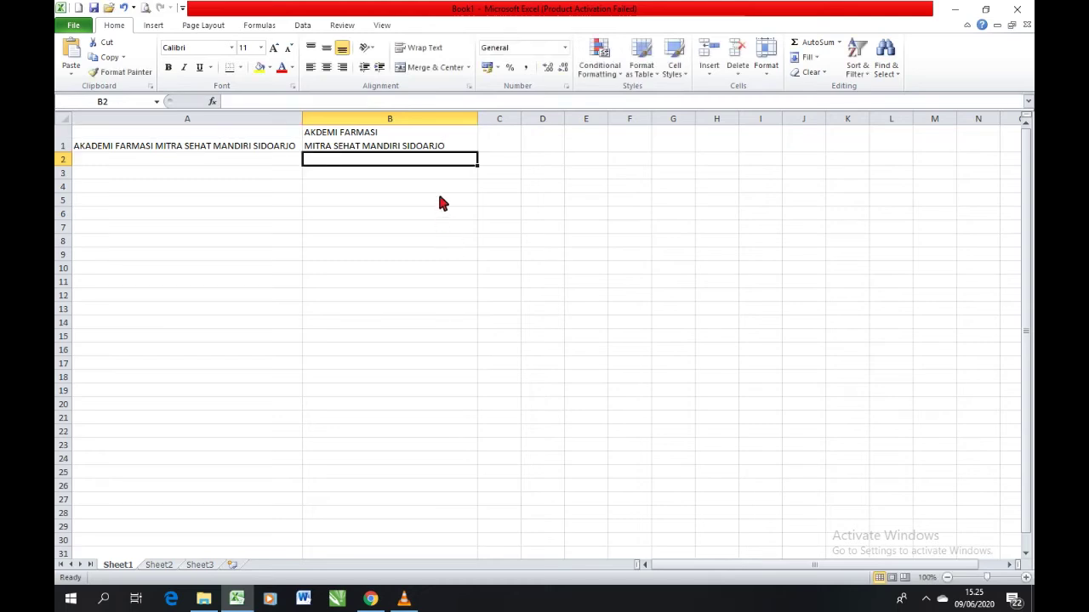
Compare the single-line text in cell A1 with the two-line text in cell B1.
left_click(440, 146)
left_click(401, 189)
left_click(311, 136)
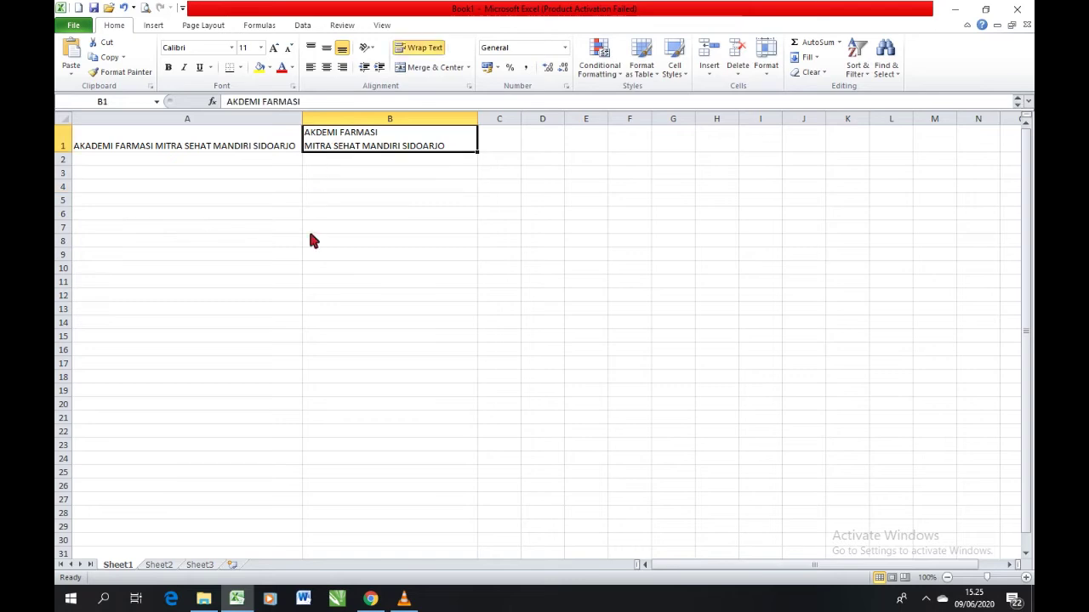
left_click(229, 145)
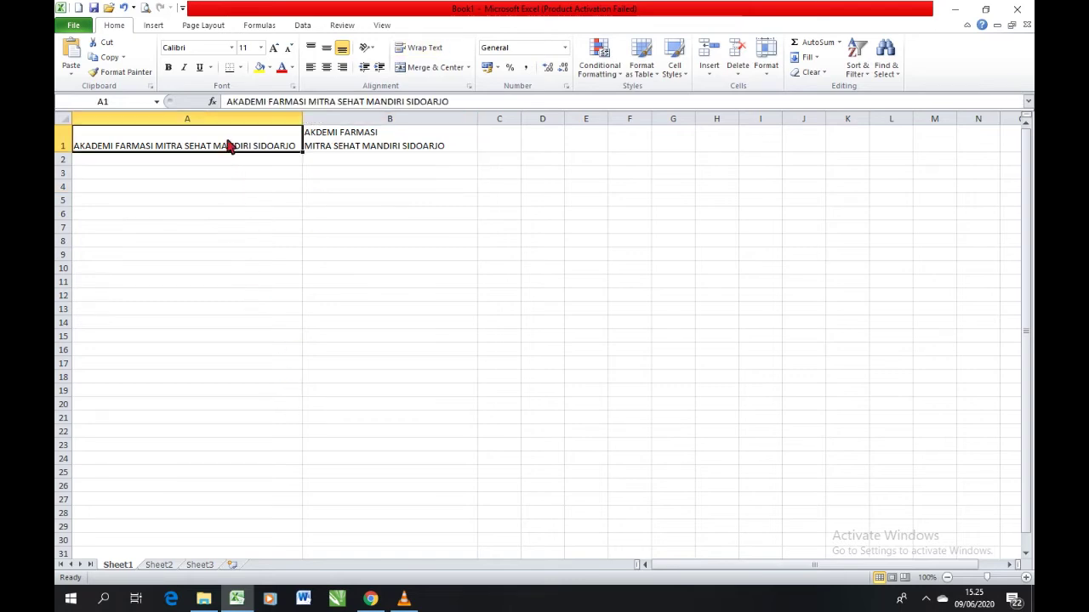
left_click(339, 145)
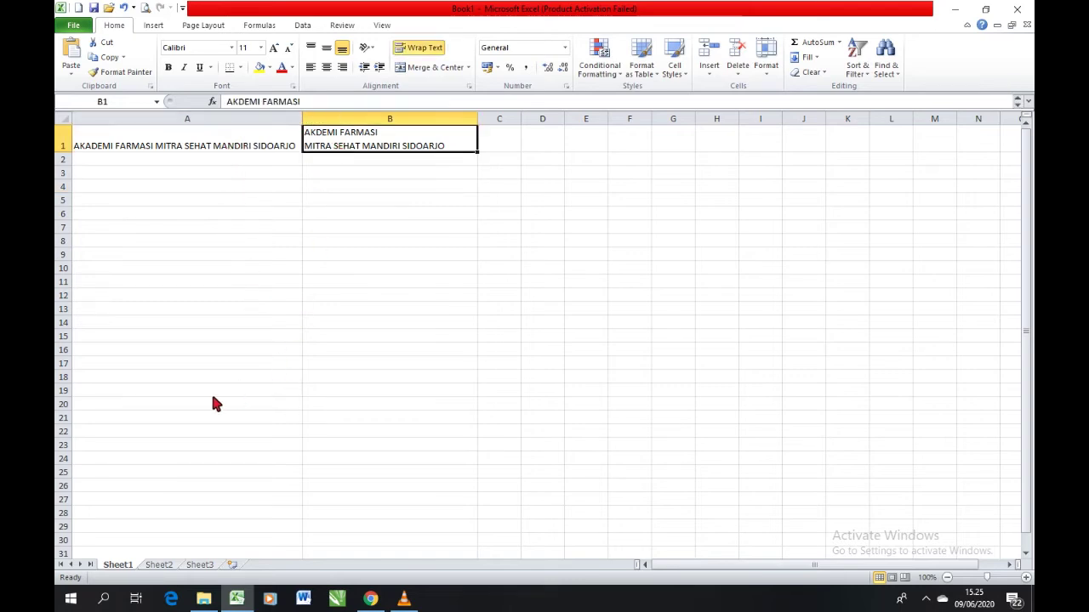
left_click(209, 148)
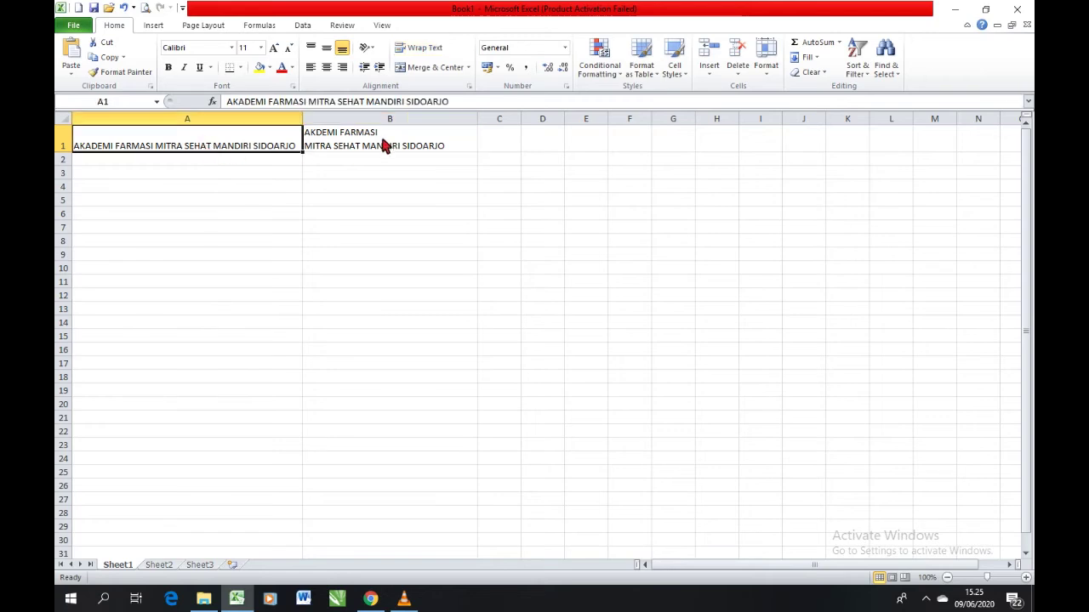
left_click(330, 142)
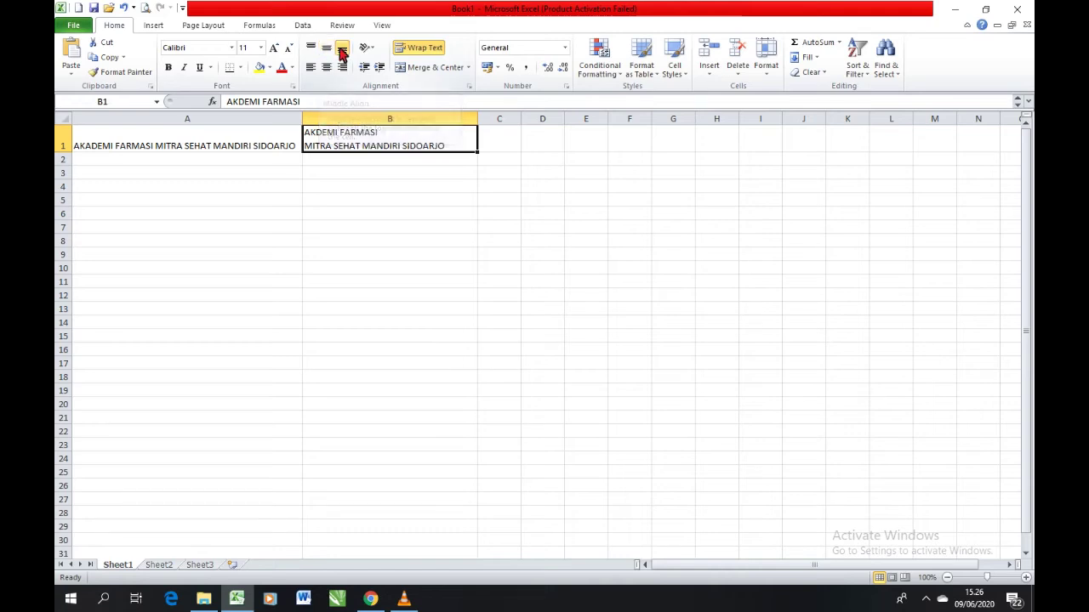
Centre the text in cell A1 both horizontally and vertically.
left_click(332, 184)
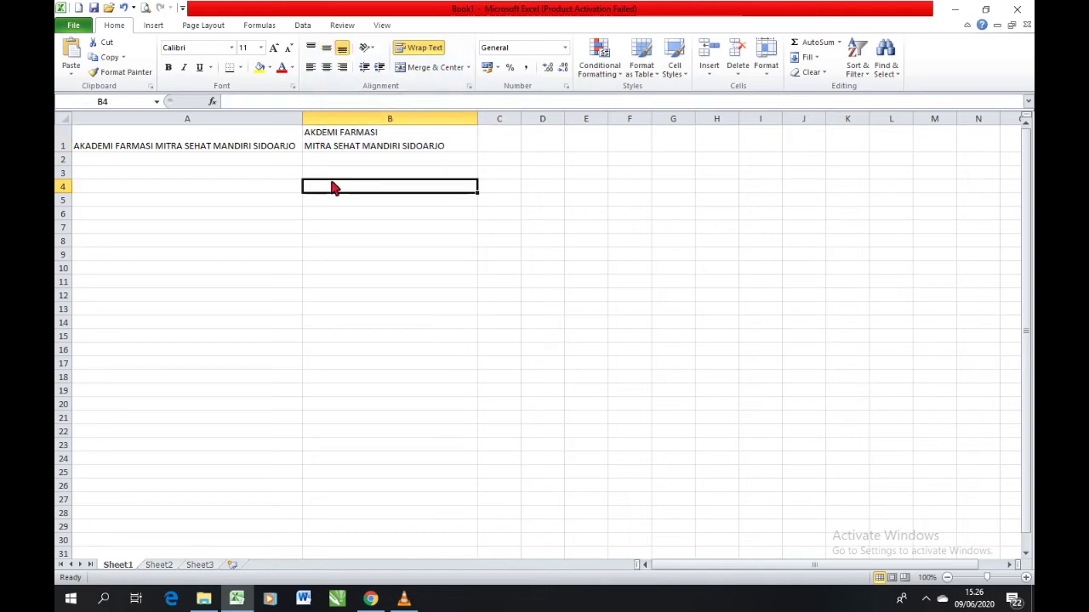
left_click(267, 149)
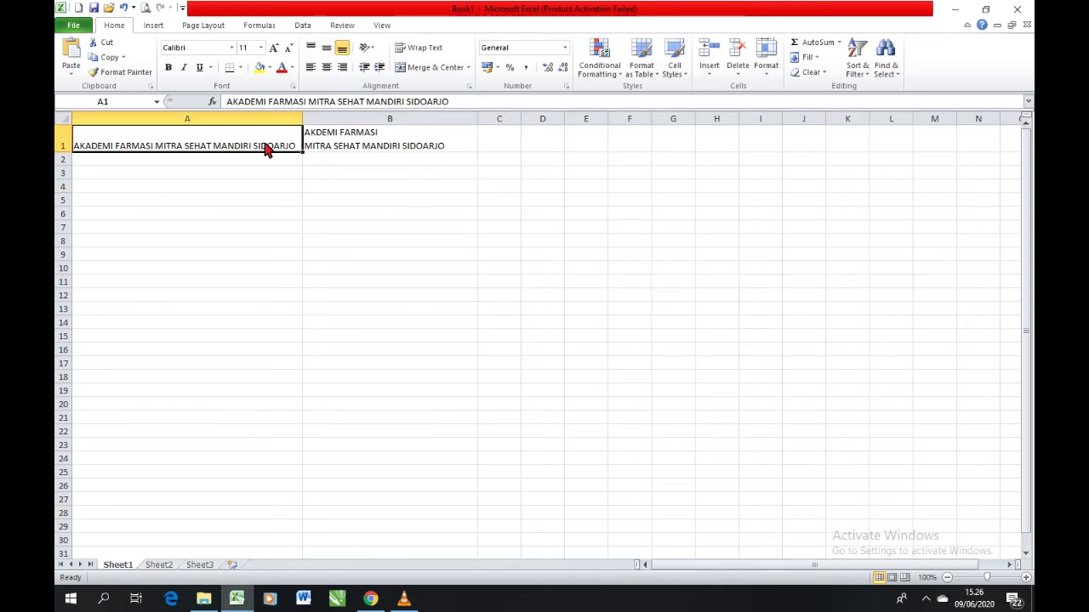
left_click(327, 68)
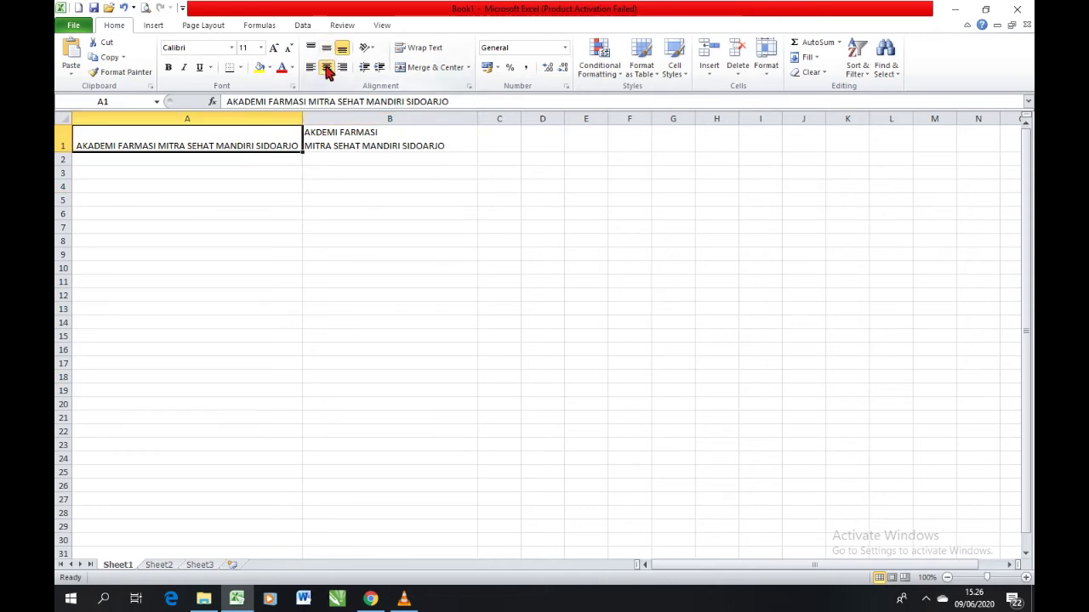
left_click(327, 53)
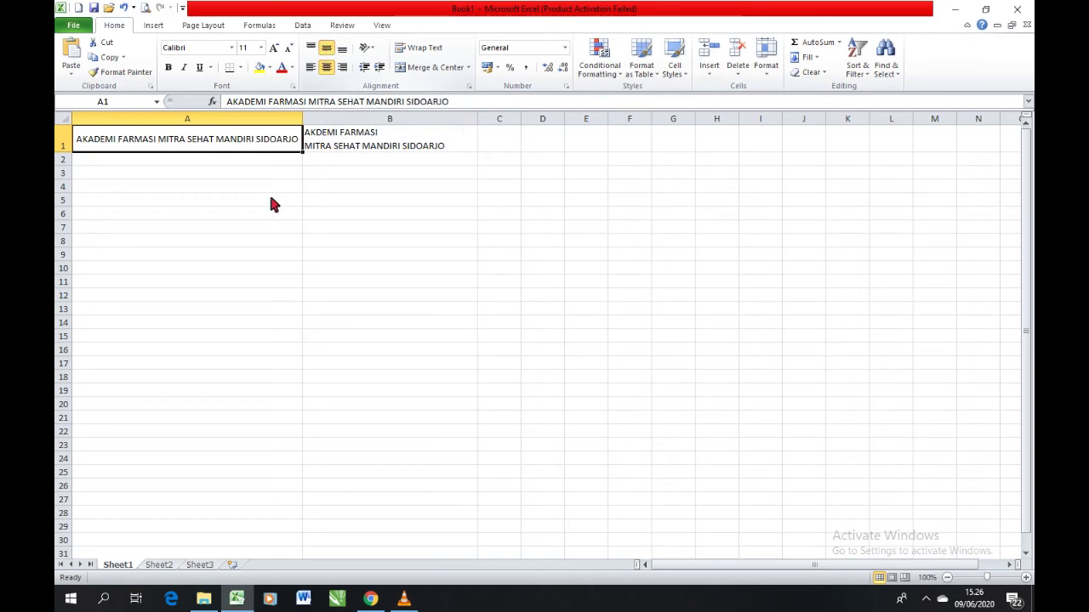
left_click(259, 213)
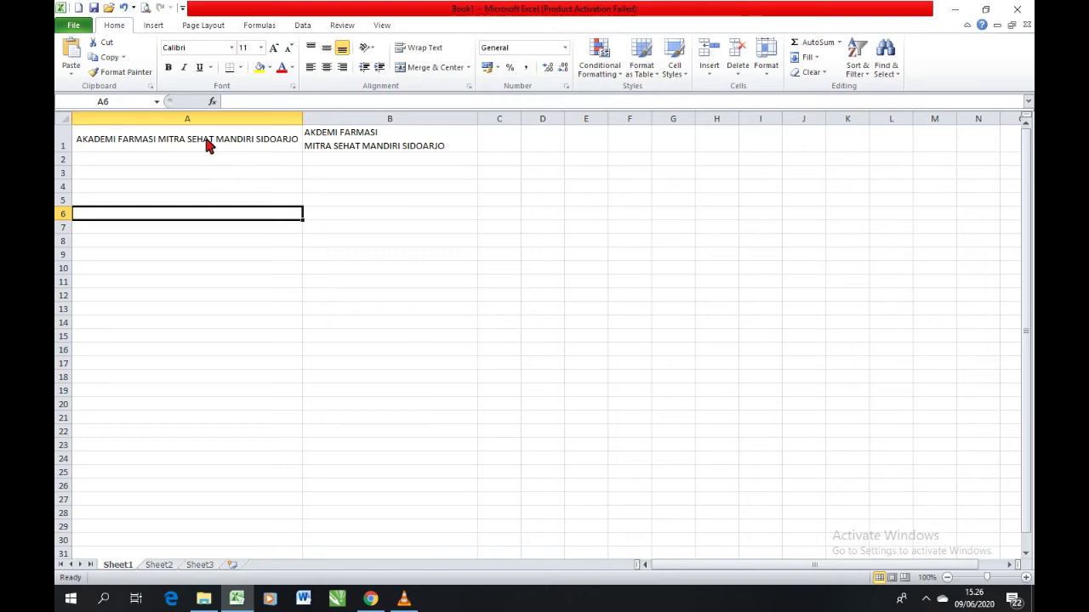
Delete the contents of cells A1 and B1.
left_click_drag(206, 144, 324, 147)
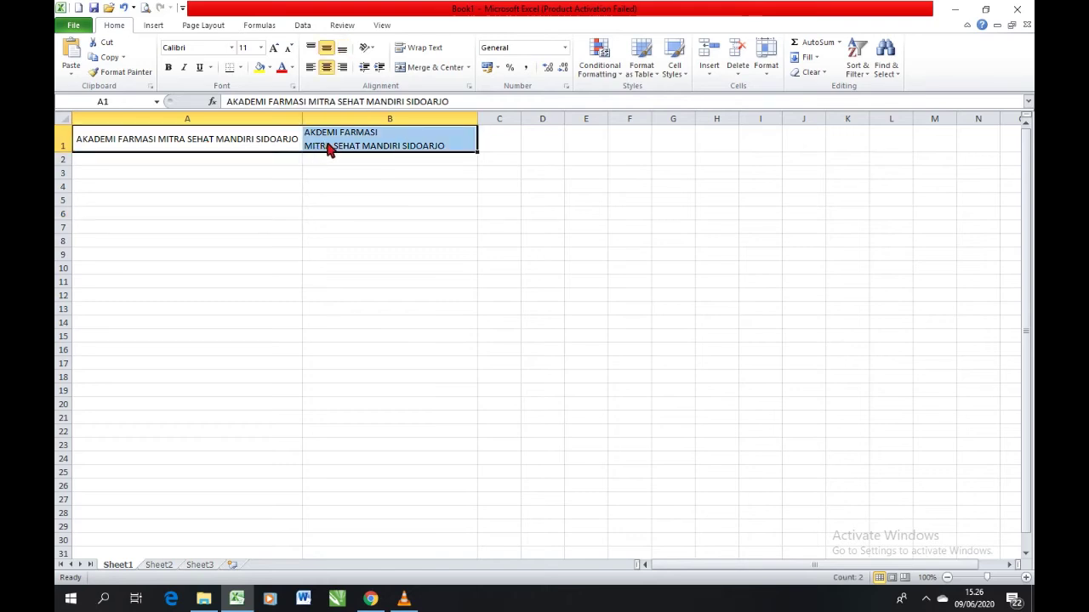
key("Delete")
left_click(265, 173)
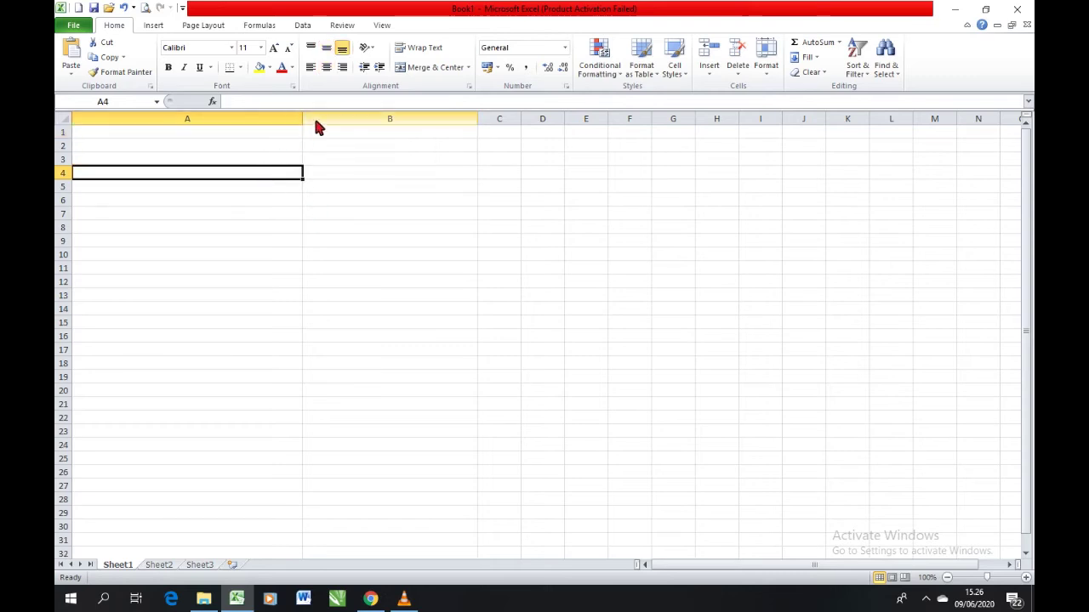
Narrow columns A and B to roughly the width of the other columns.
left_click_drag(304, 125, 128, 127)
left_click_drag(301, 125, 123, 123)
left_click(179, 161)
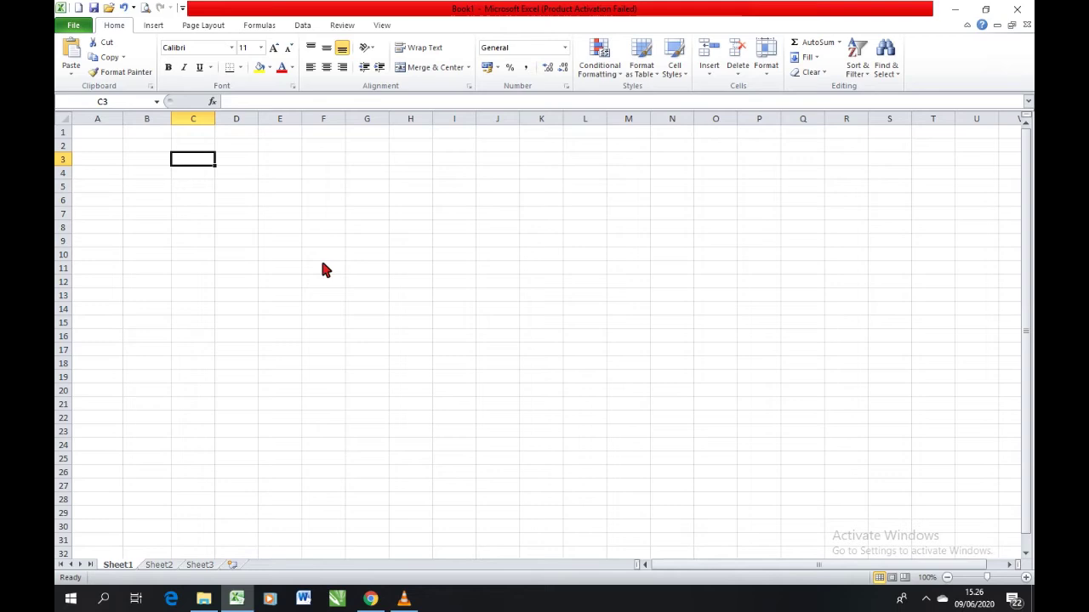
Enter the table headers "No", "Nama" and "Nilai" in cells A1, B1 and C1.
left_click(92, 132)
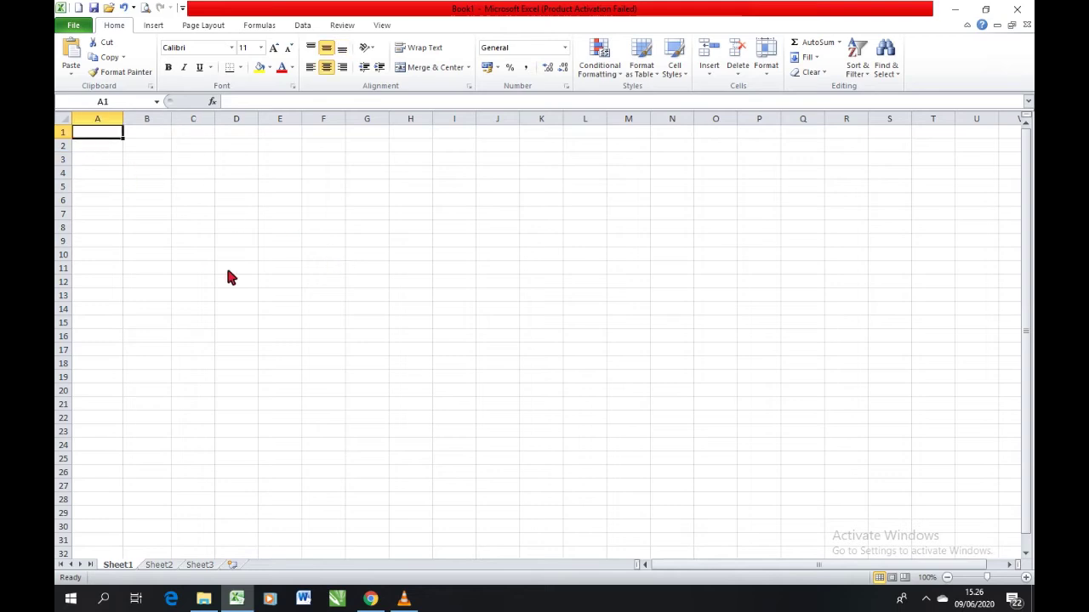
type("No")
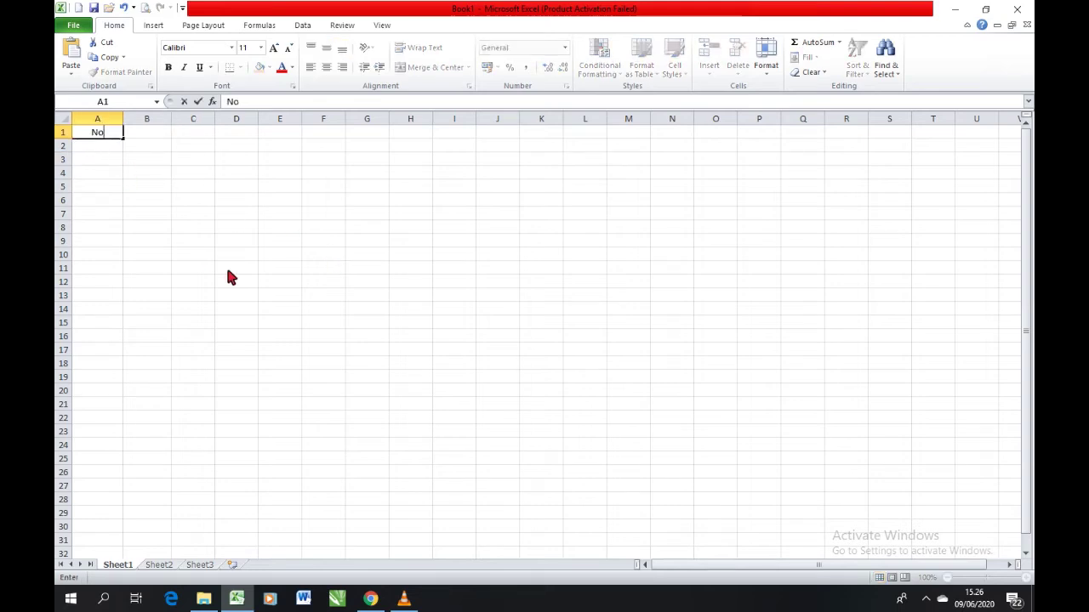
key("Tab")
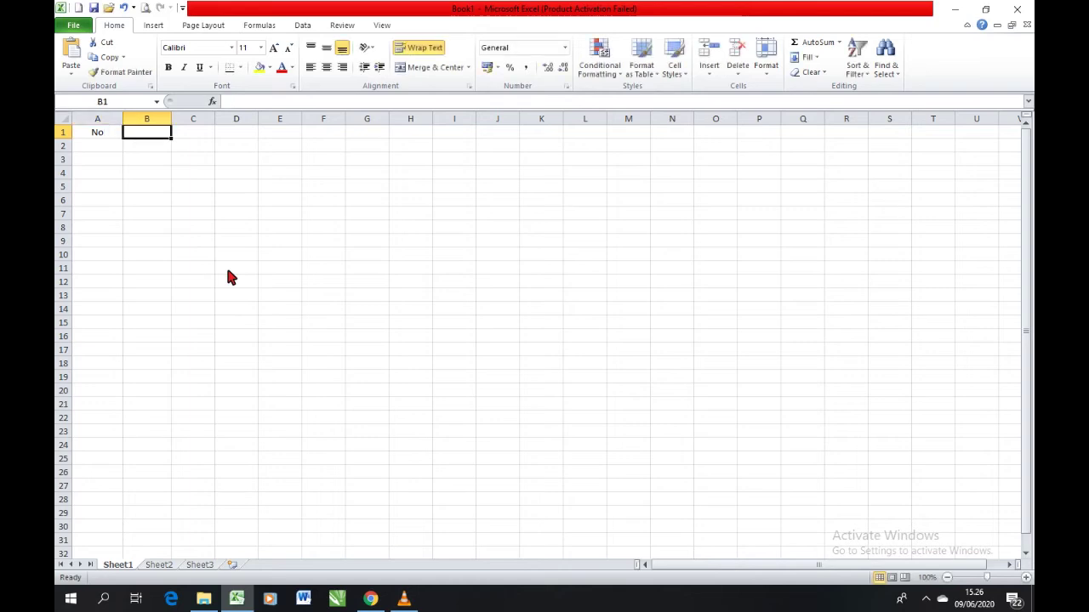
type("Nama")
key("Tab")
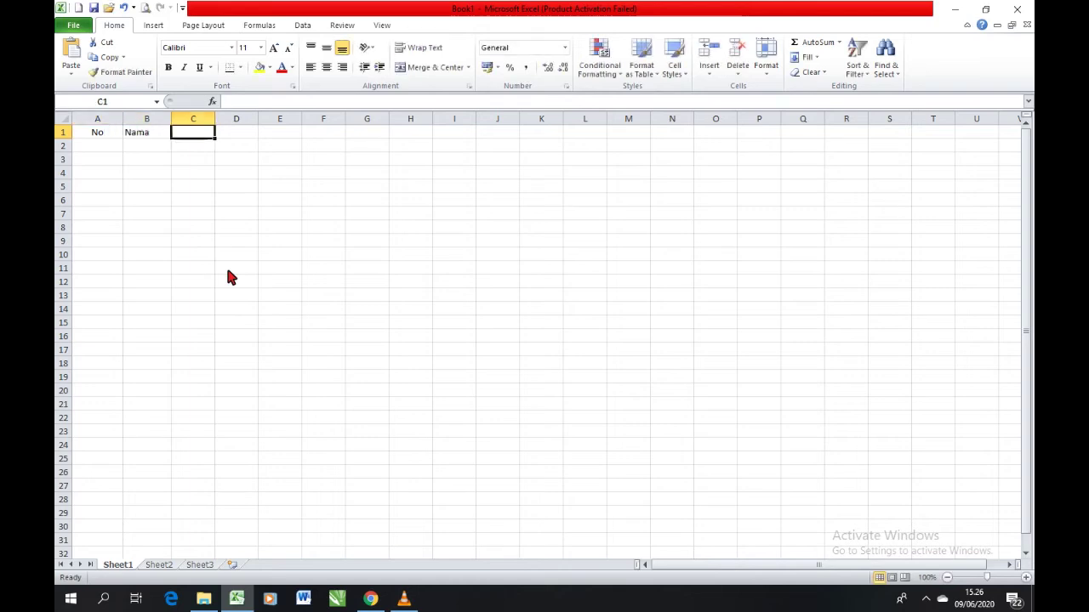
type("Nilai")
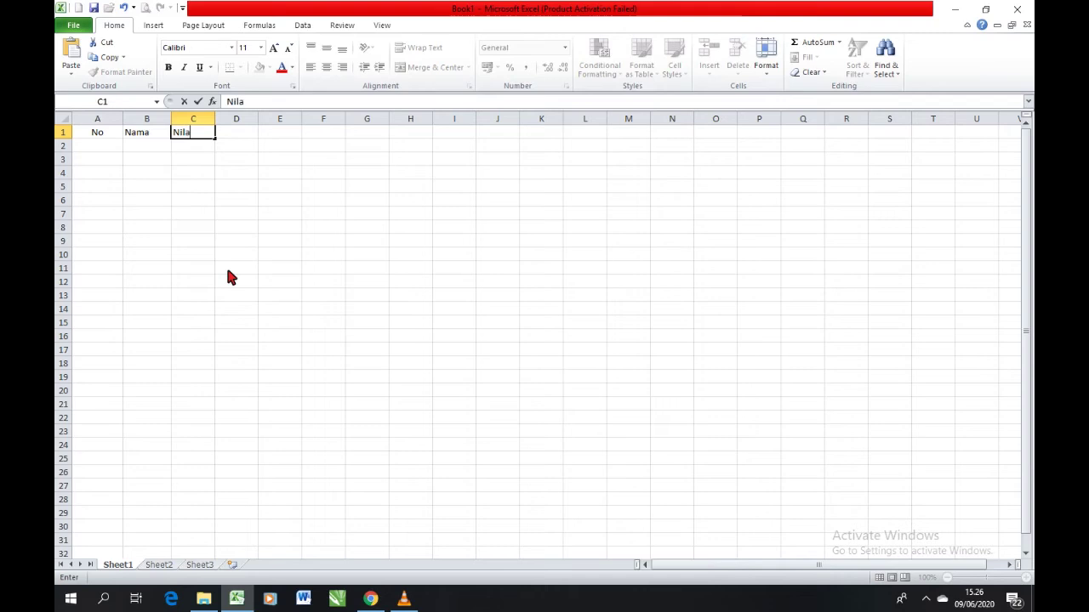
Enter the numbers 1 to 5 one by one in cells A2 to A6 under the "No" header.
left_click(102, 150)
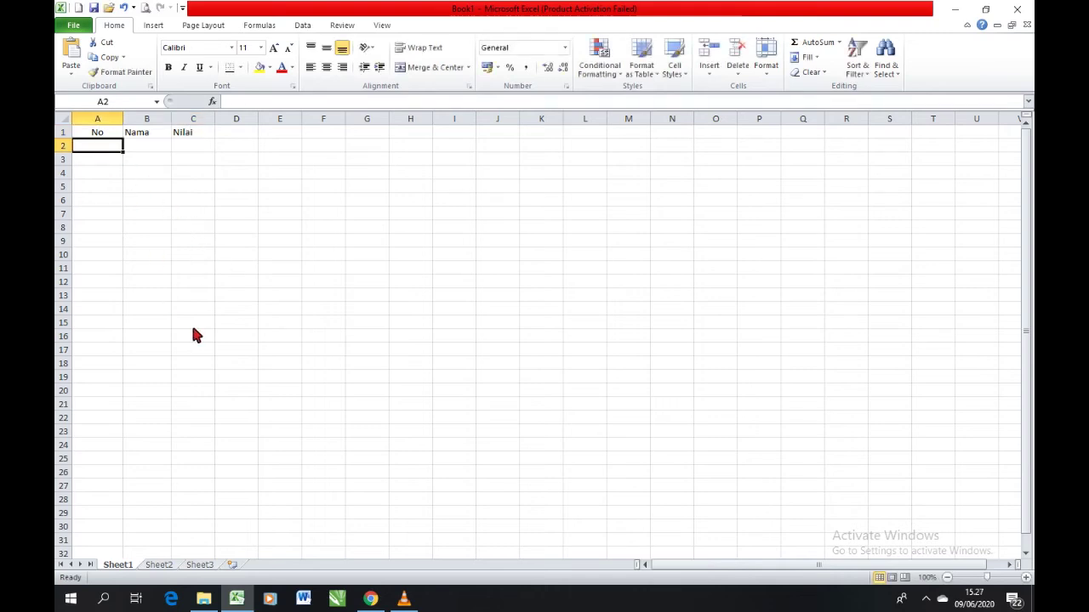
type("1")
key("Return")
type("2")
key("Return")
type("3")
key("Return")
type("4")
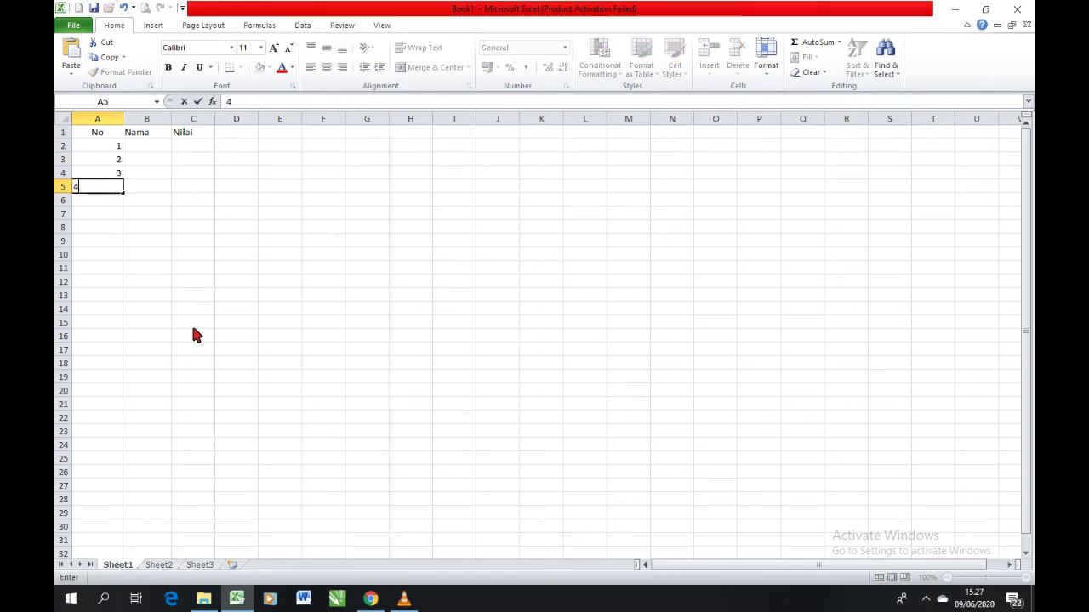
key("Return")
type("5")
key("Up")
key("Up")
key("Up")
key("Up")
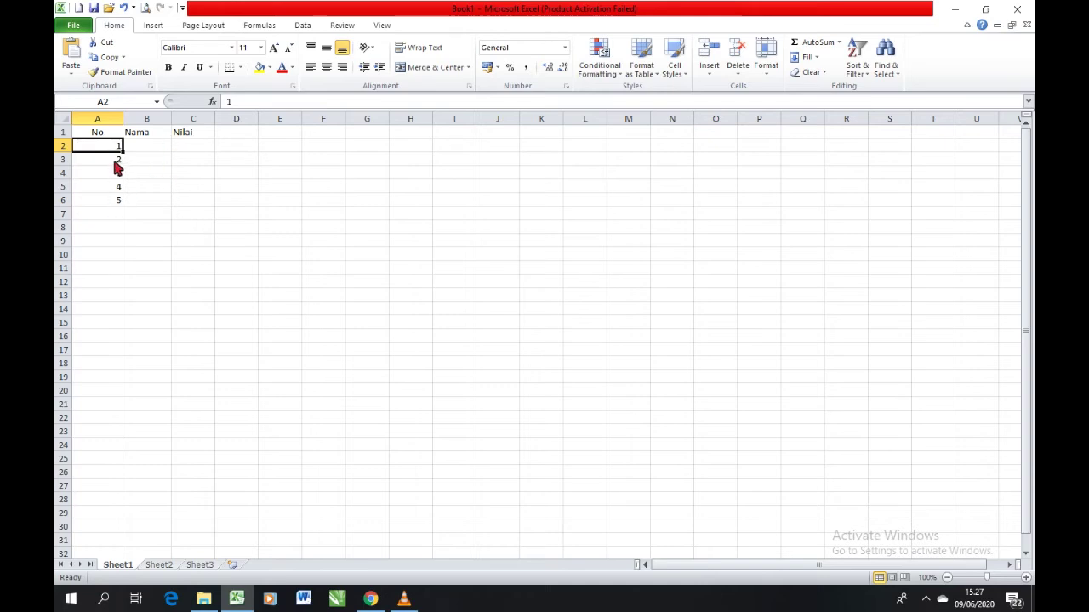
Clear the numbers from cells A2 to A6.
left_click_drag(116, 145, 120, 204)
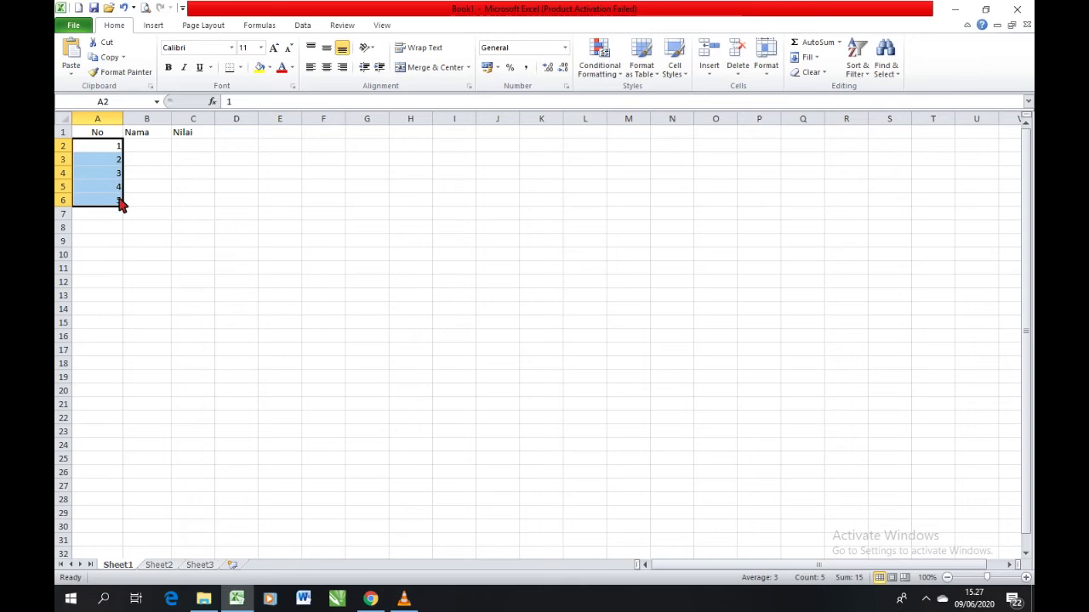
key("Delete")
Enter the starting numbers 1 and 2 in cells A2 and A3.
left_click(107, 150)
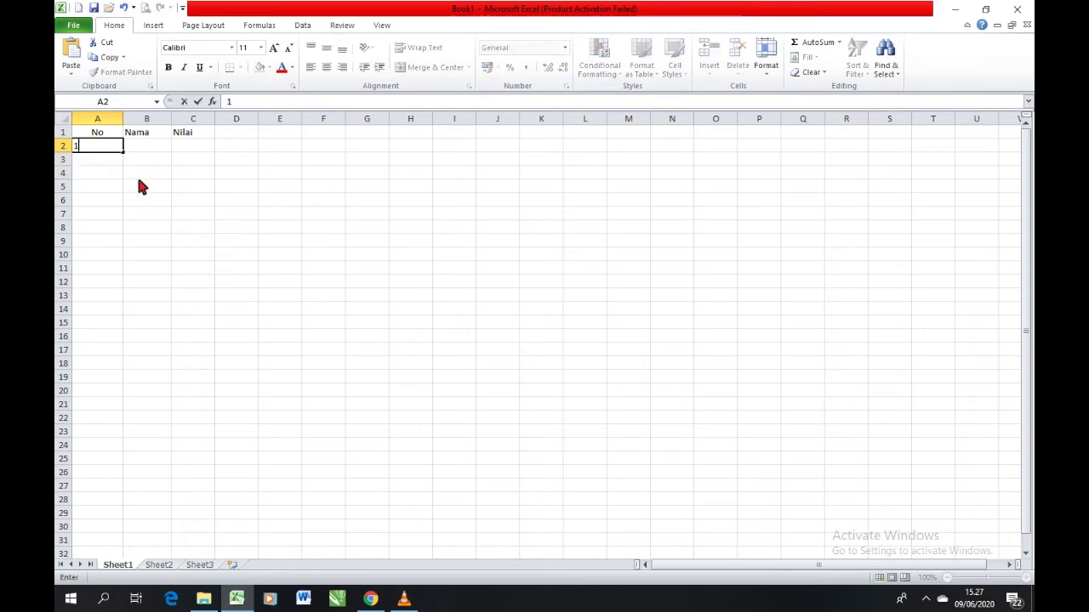
type("1")
key("Return")
type("2")
left_click(108, 193)
AutoFill the number series from A2:A3 down to A6, and narrow column A to suit the short numbers.
left_click_drag(108, 147, 111, 162)
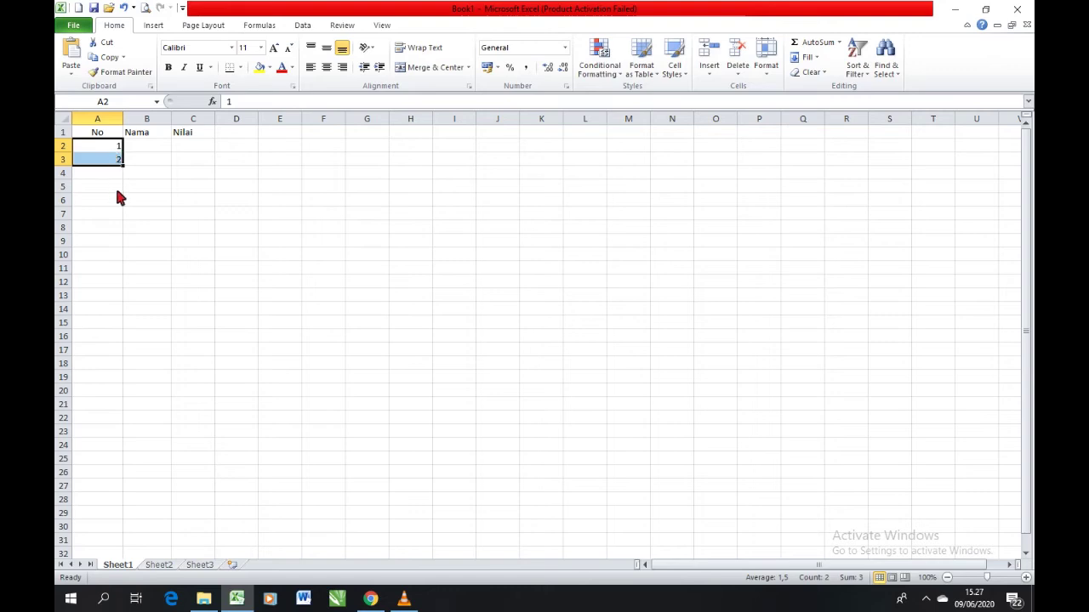
left_click(109, 151)
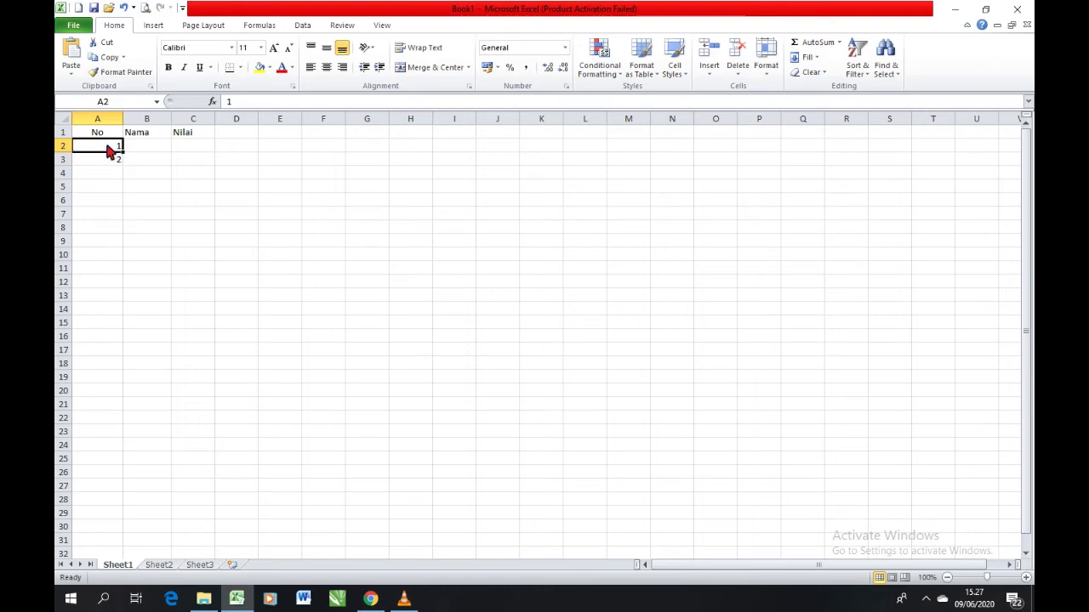
left_click_drag(110, 152, 113, 163)
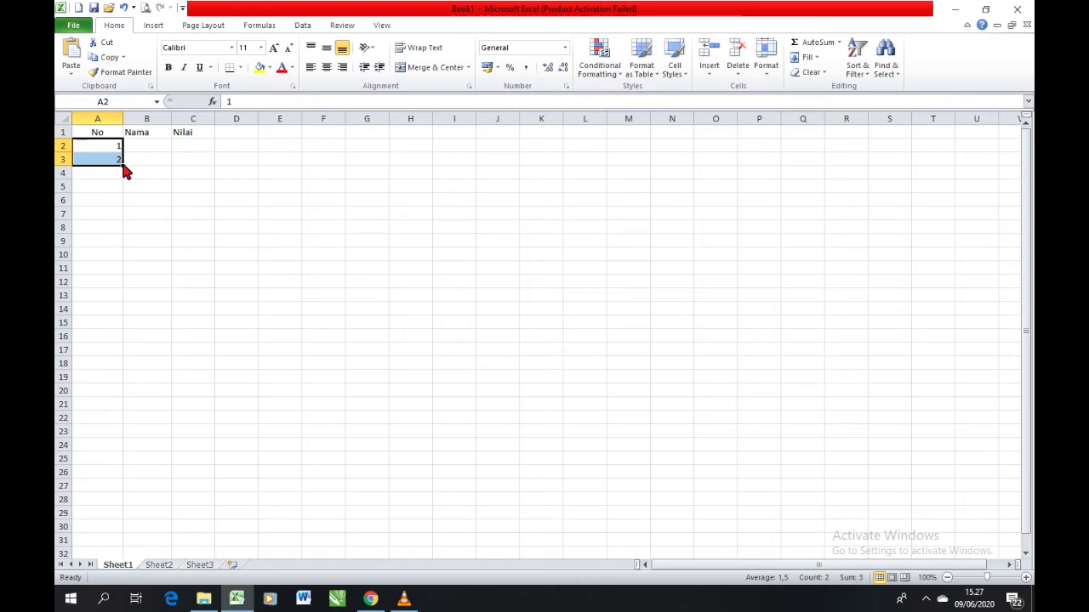
left_click_drag(124, 169, 124, 213)
left_click(145, 151)
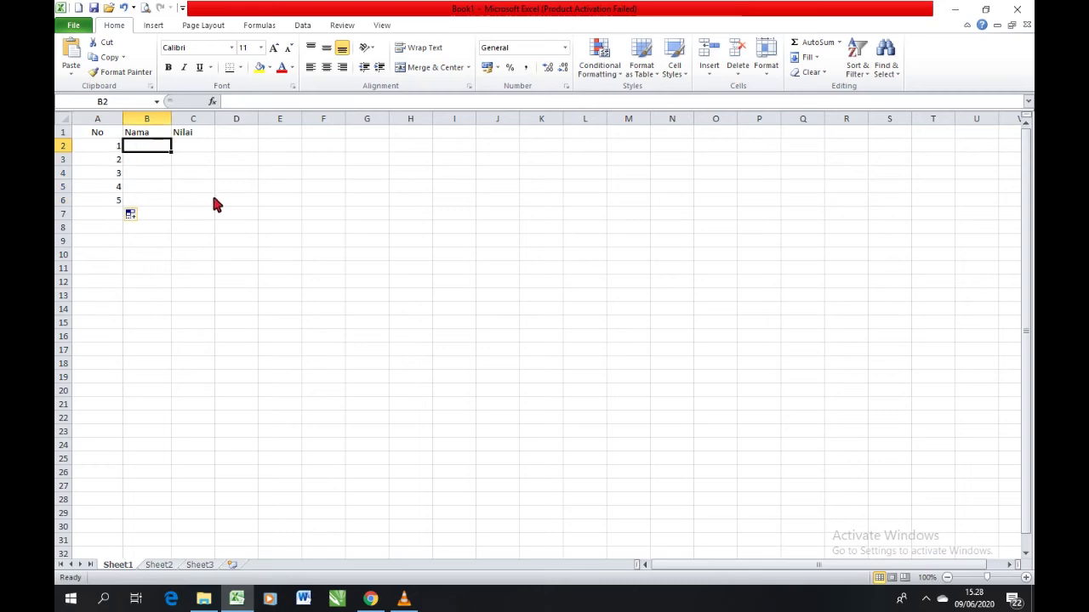
left_click_drag(124, 120, 105, 120)
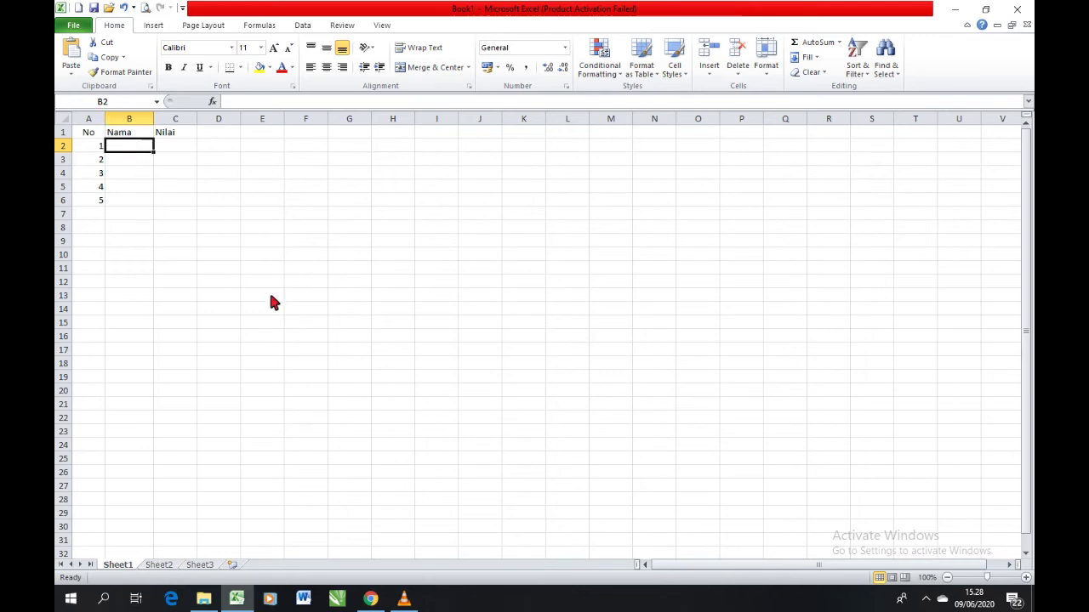
Enter the five students' first names in cells B2 to B6 under the "Nama" header.
type("Andy")
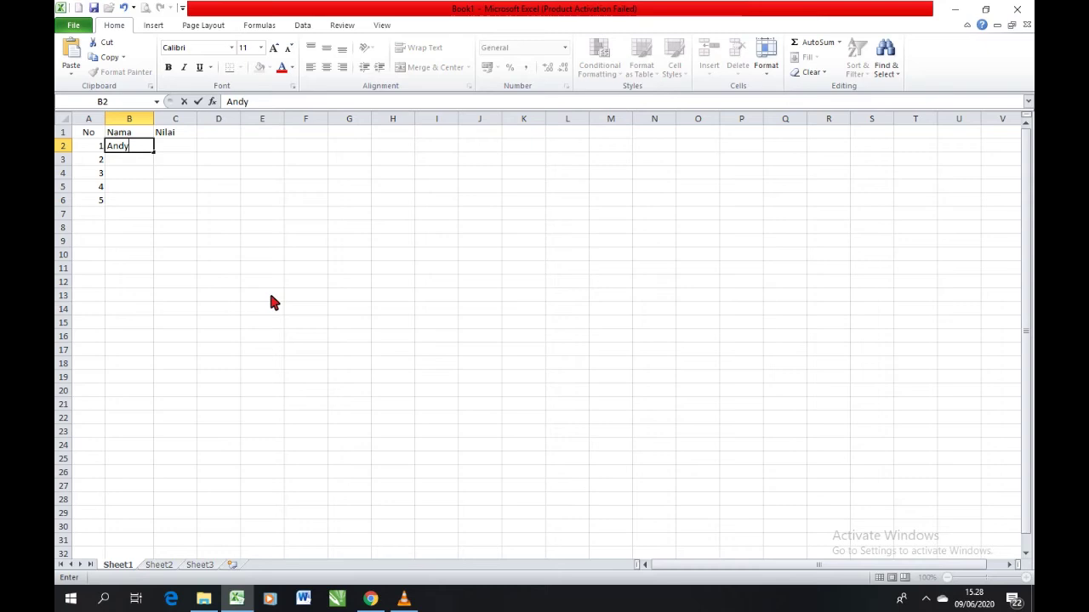
key("Return")
type("Dedy")
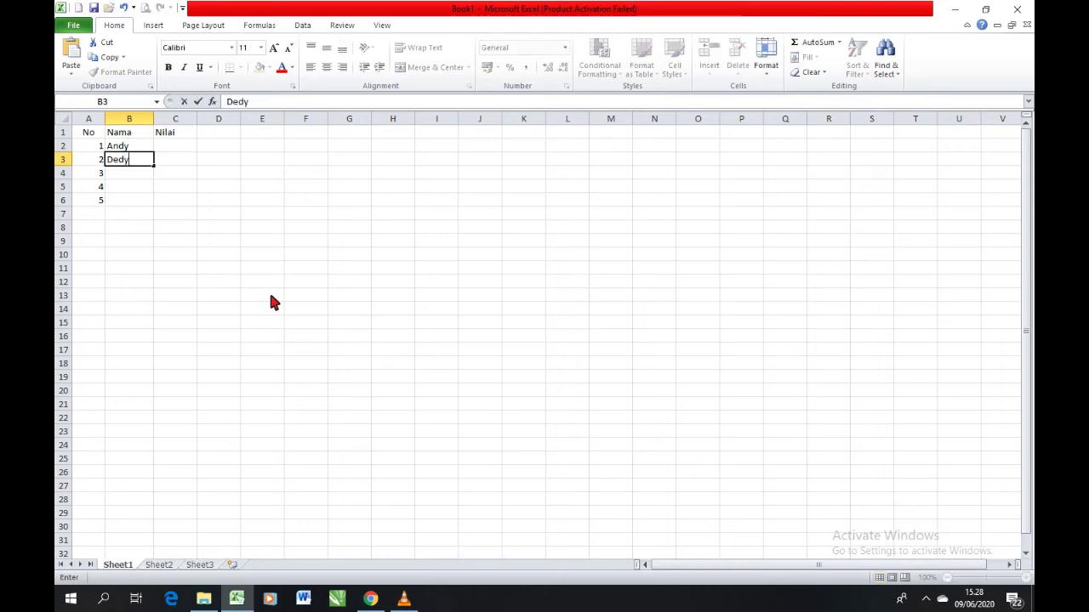
key("Return")
type("Sarah")
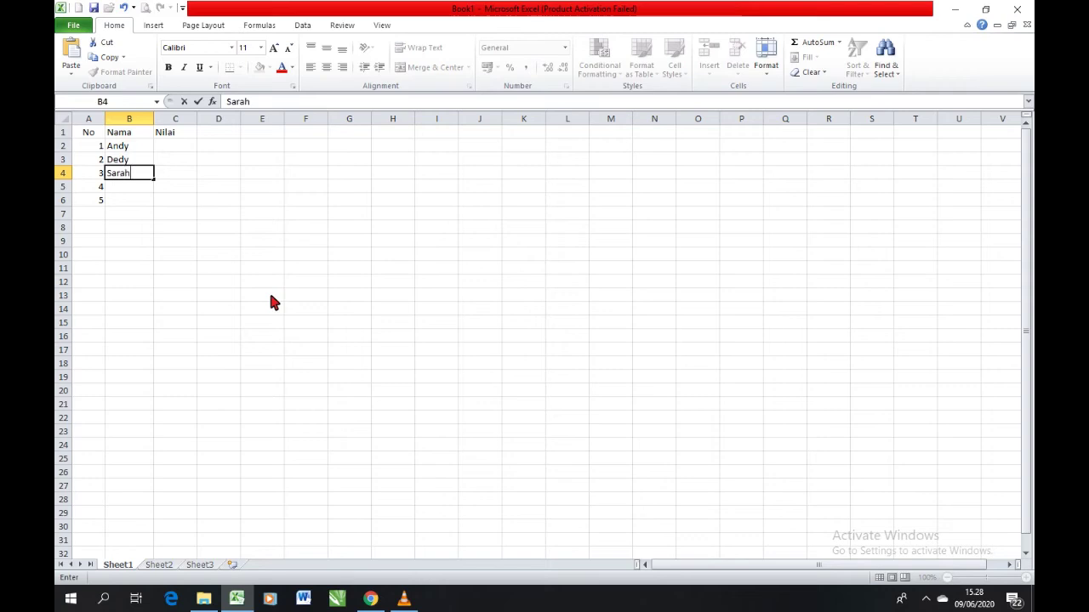
key("Return")
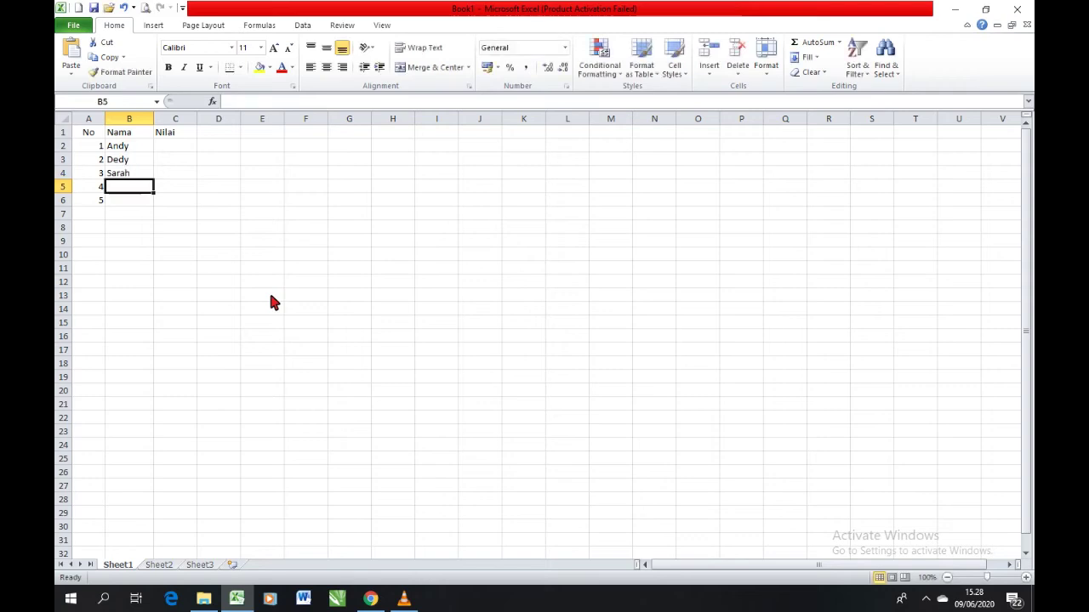
type("Hesti")
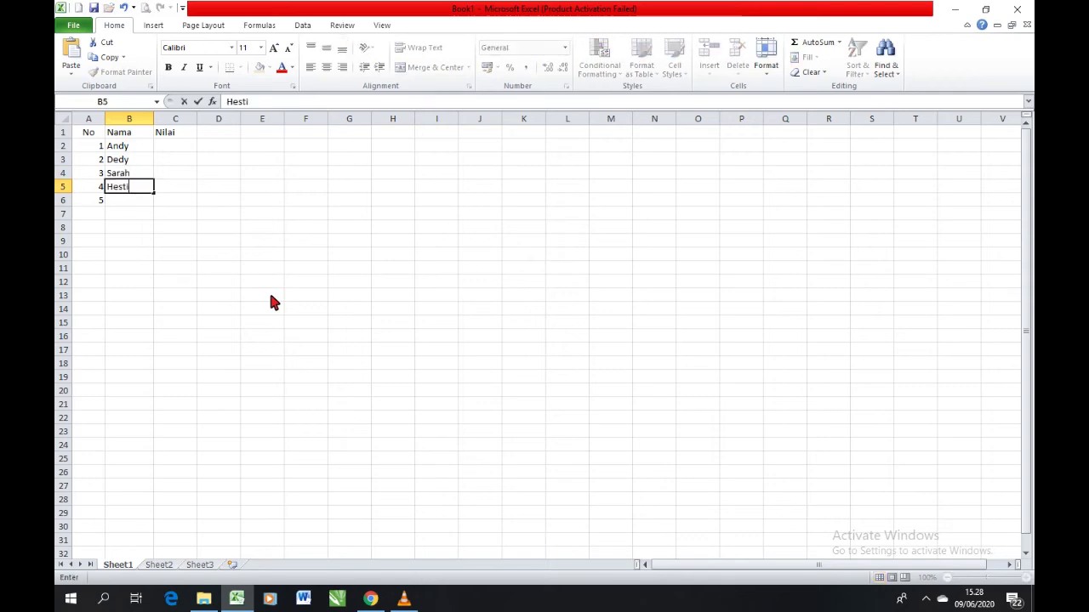
key("Return")
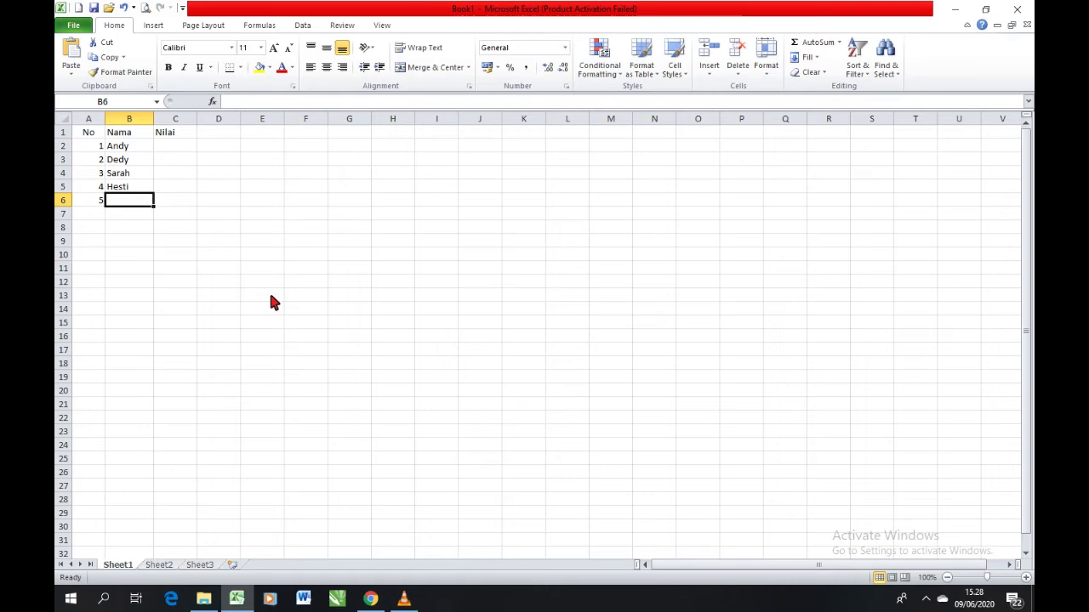
type("Ilyas")
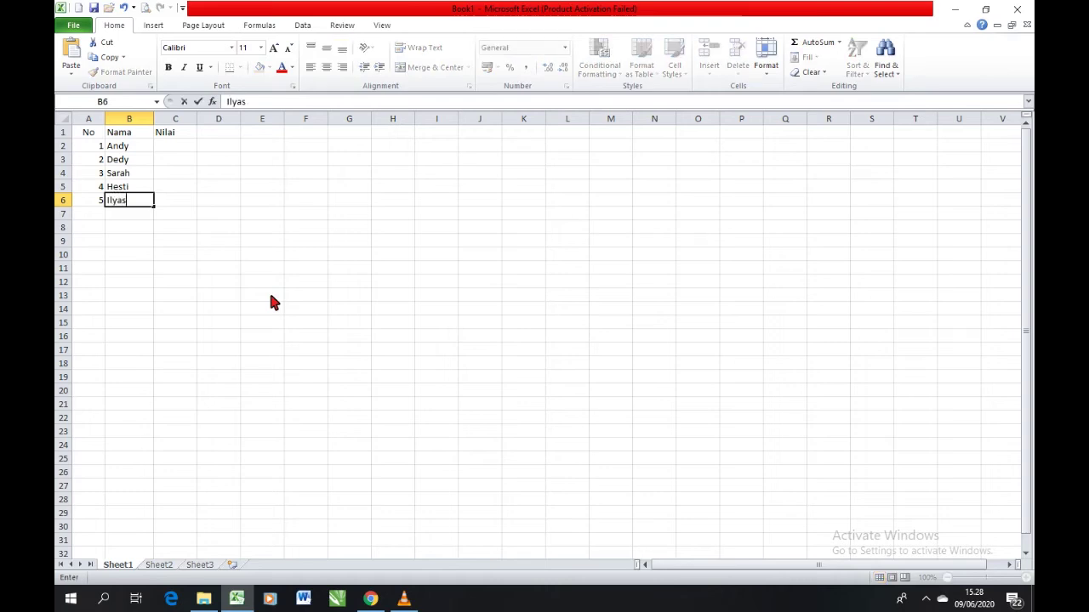
Enter the scores 90, 89, 87, 85 and 88 in cells C2 to C6 under the "Nilai" header.
left_click(170, 145)
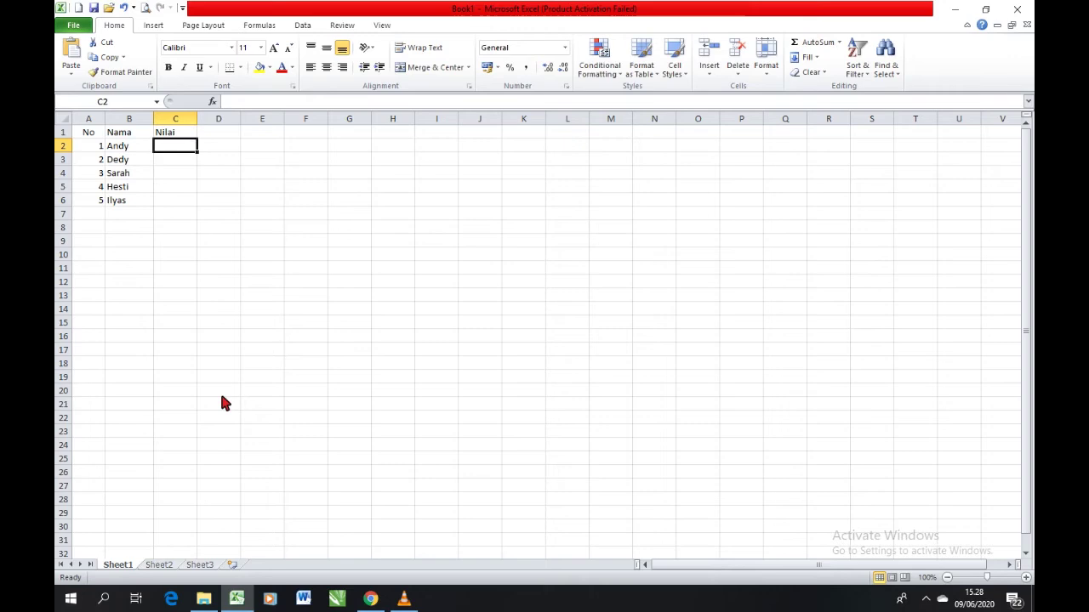
type("90")
key("Return")
type("89")
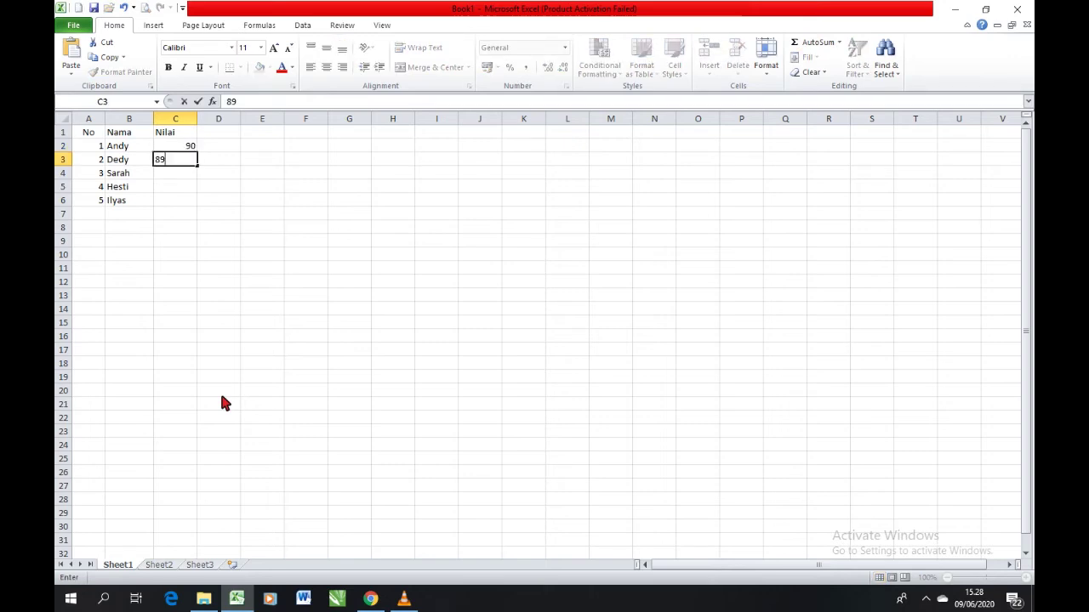
key("Return")
type("87")
key("Return")
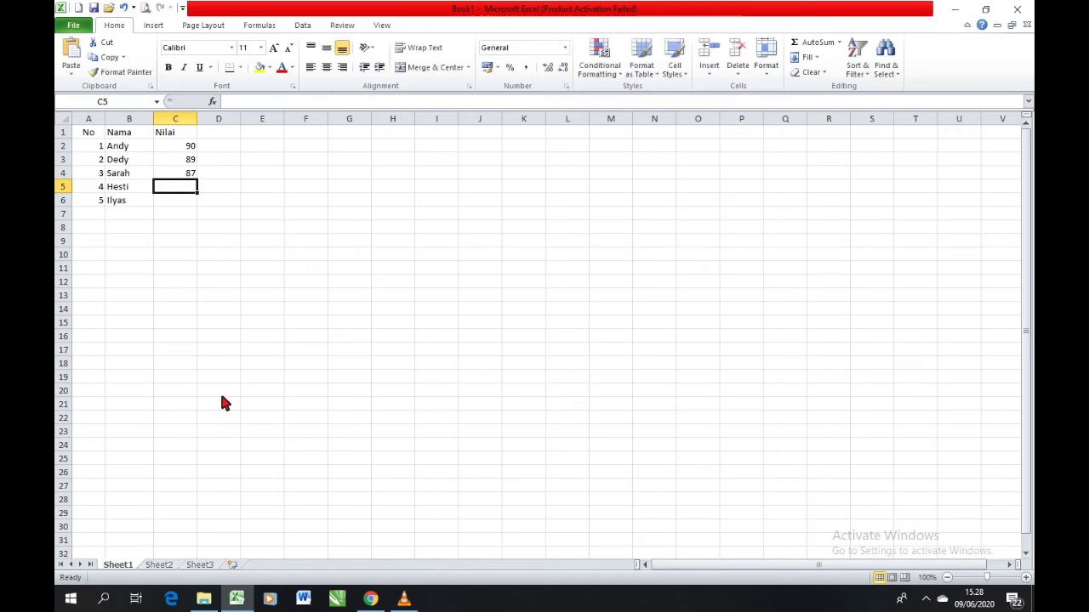
type("85")
key("Return")
type("88")
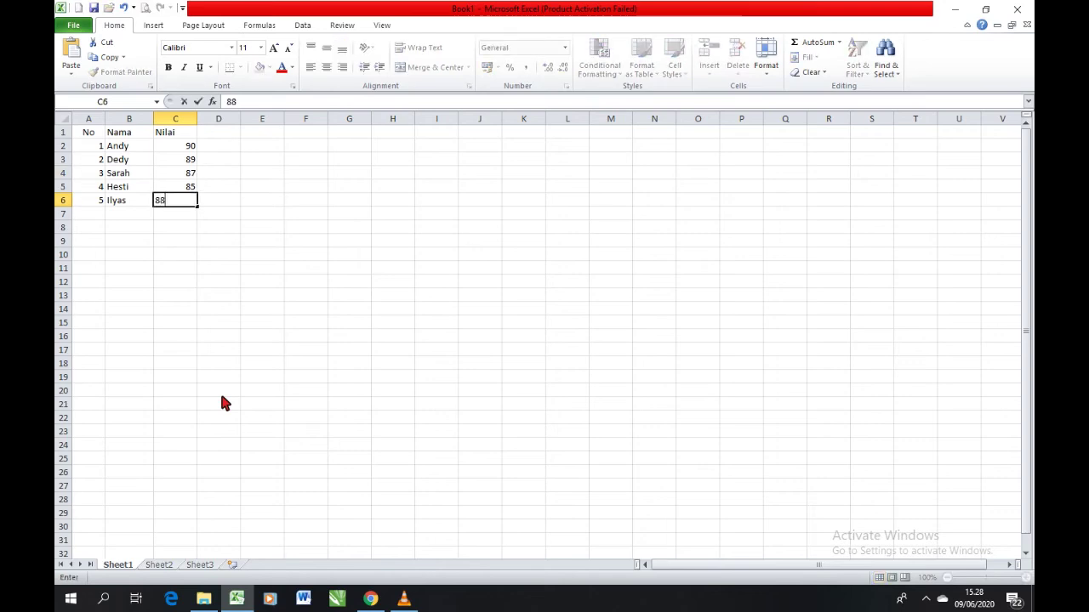
left_click(234, 217)
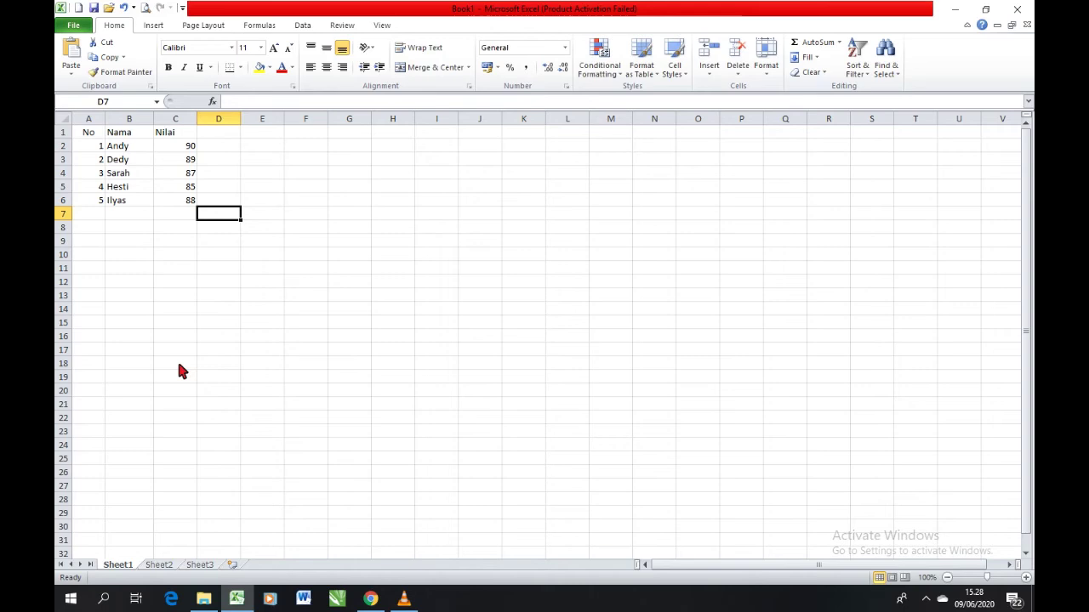
left_click_drag(85, 134, 189, 203)
left_click(124, 161)
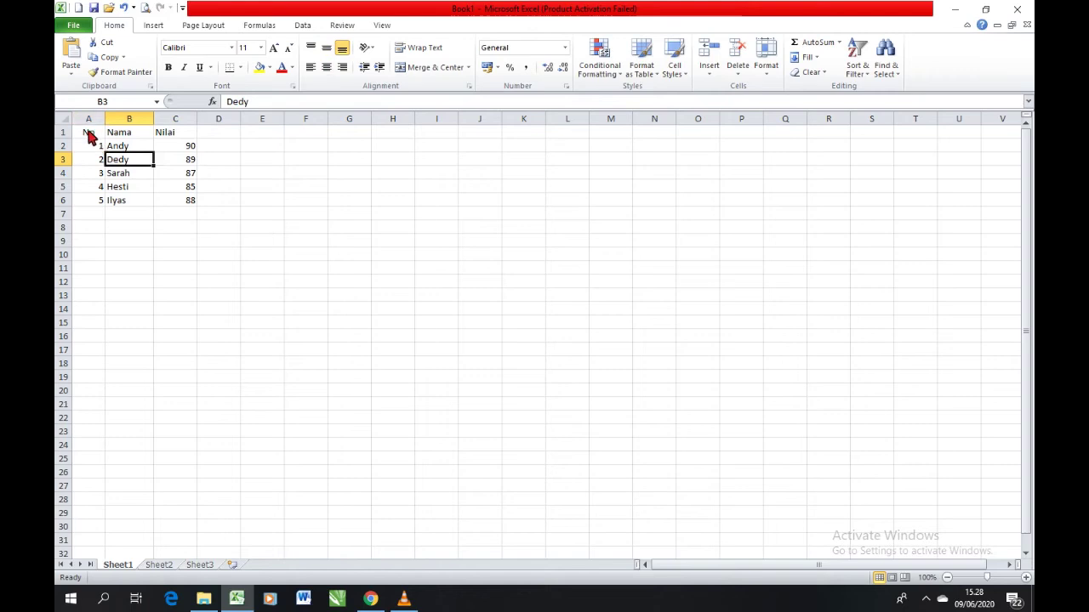
left_click_drag(90, 133, 190, 204)
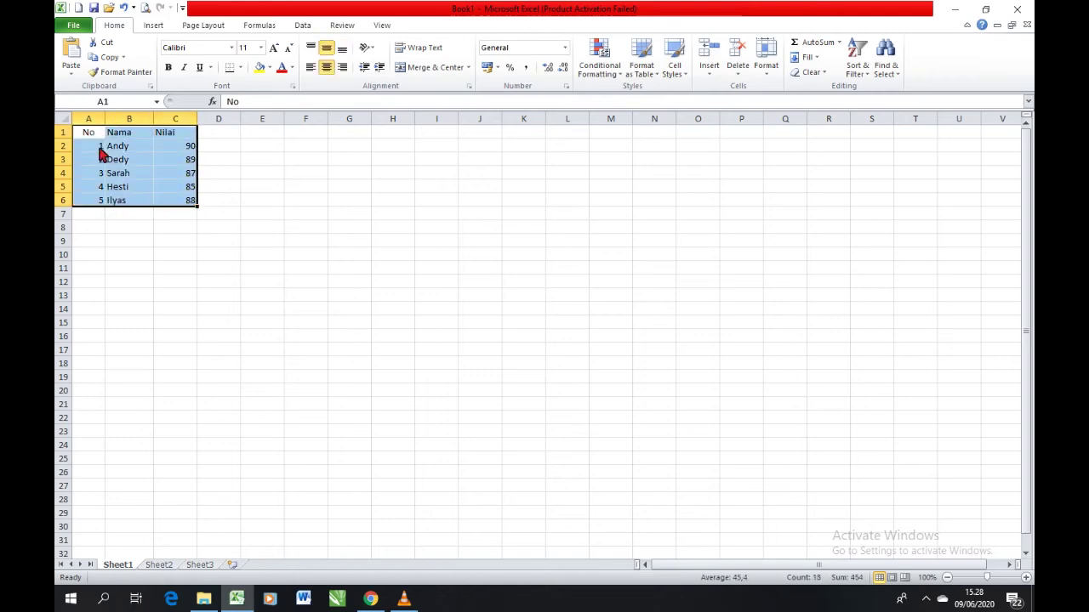
left_click_drag(88, 136, 165, 138)
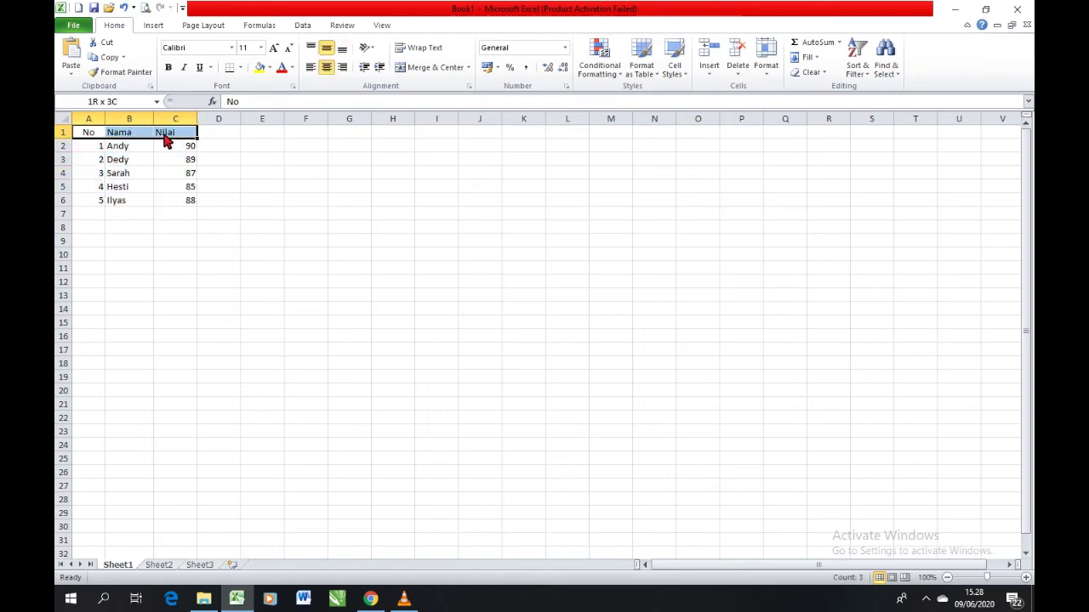
left_click_drag(93, 146, 178, 213)
left_click(174, 175)
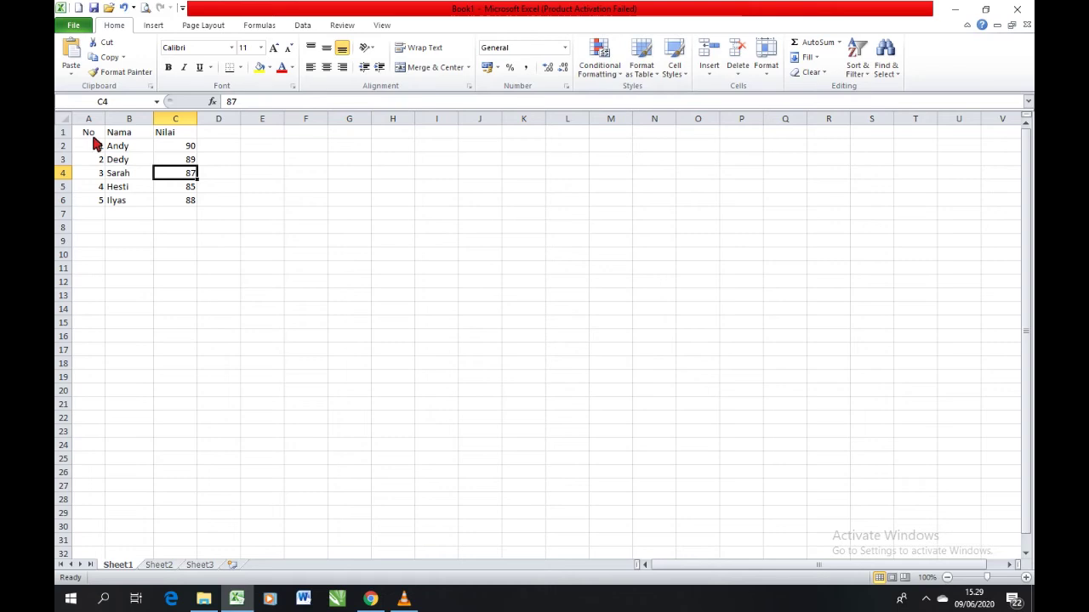
left_click(129, 188)
left_click(132, 174)
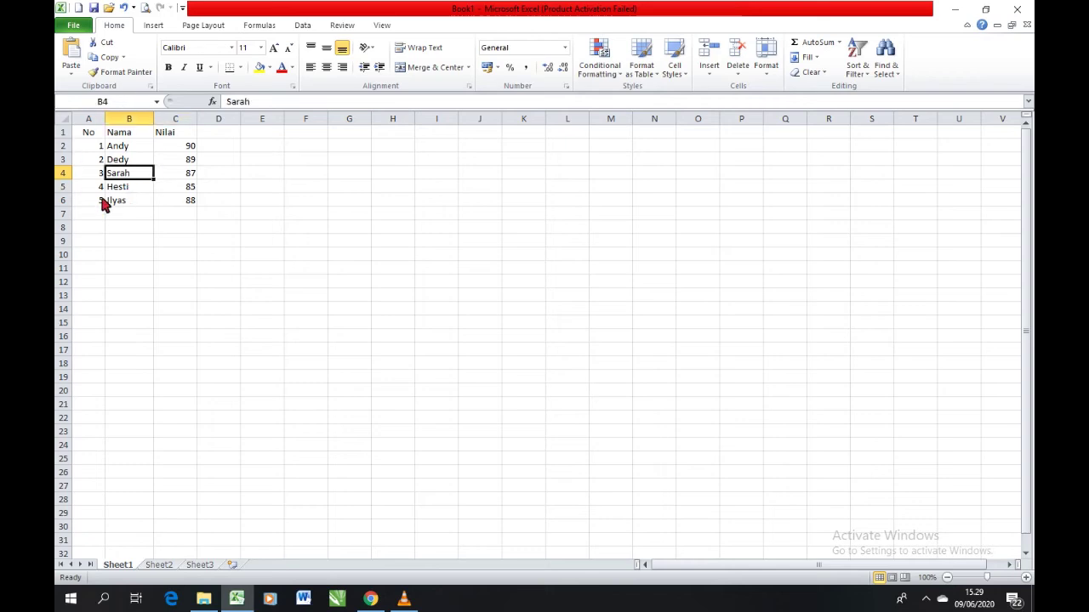
left_click(173, 177)
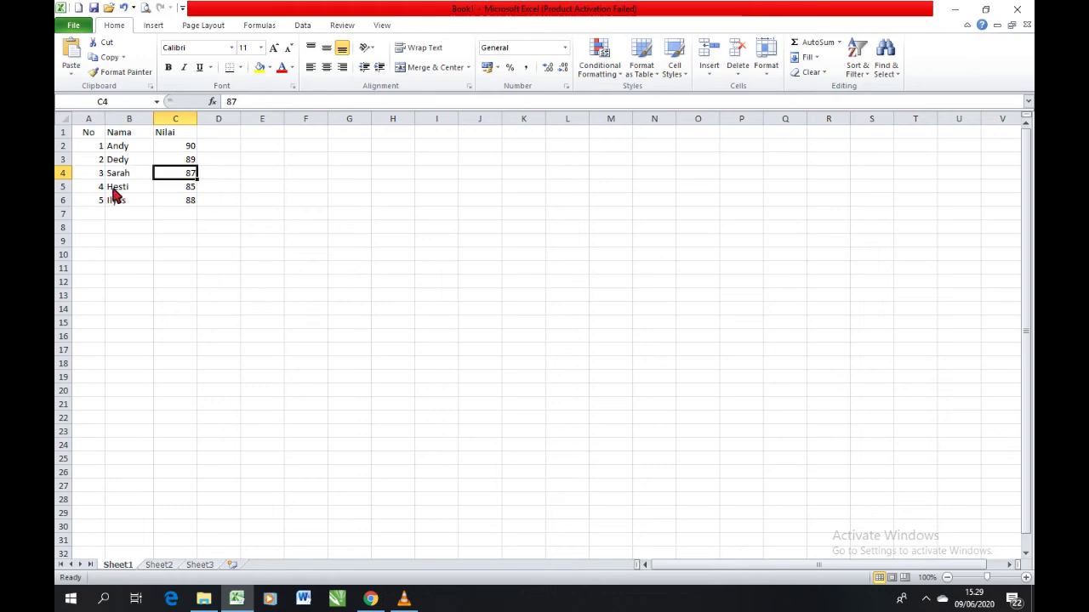
Format the range A1:C6 as a table with headers, using the aqua style from the first row of Medium styles.
left_click(117, 189)
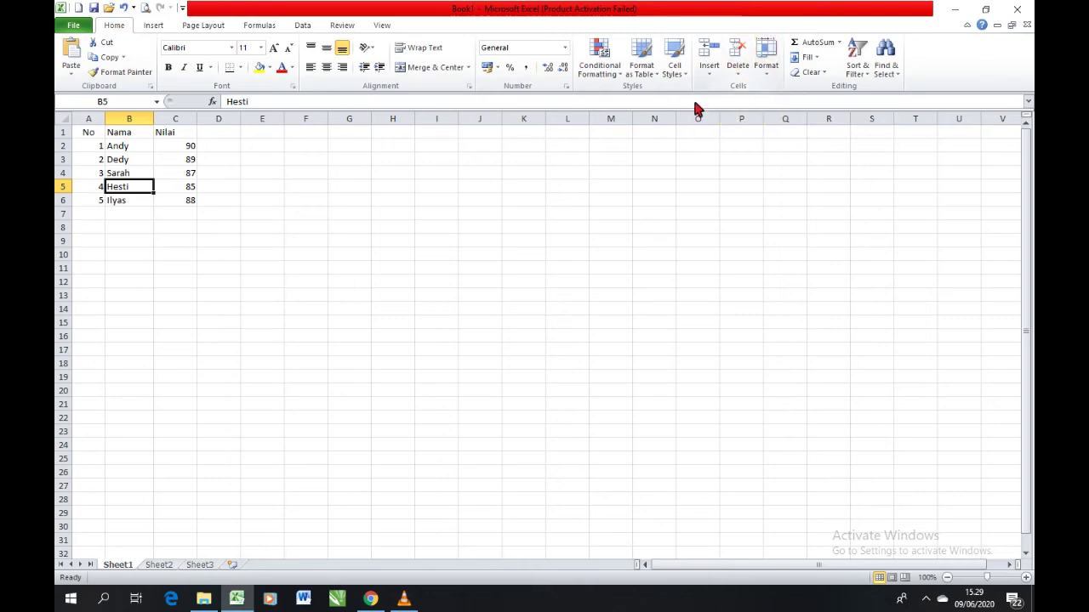
left_click(652, 83)
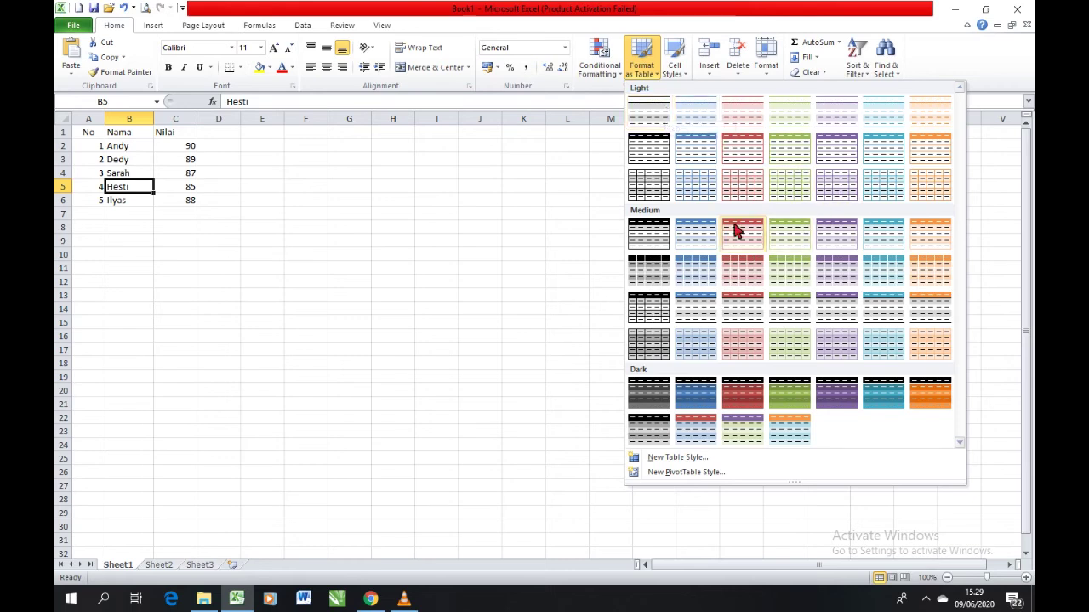
left_click(876, 239)
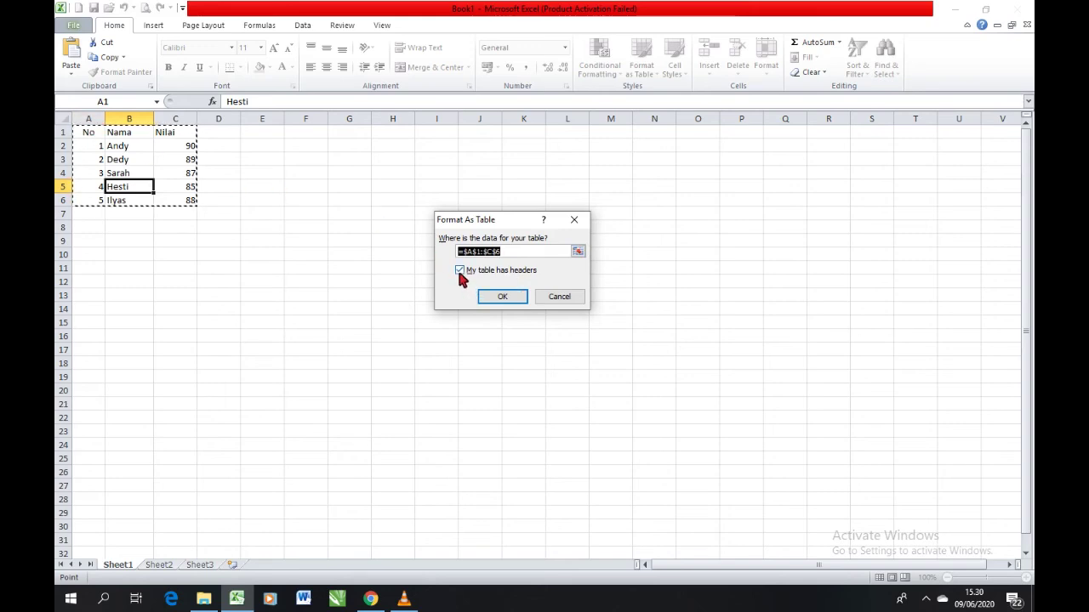
left_click(499, 298)
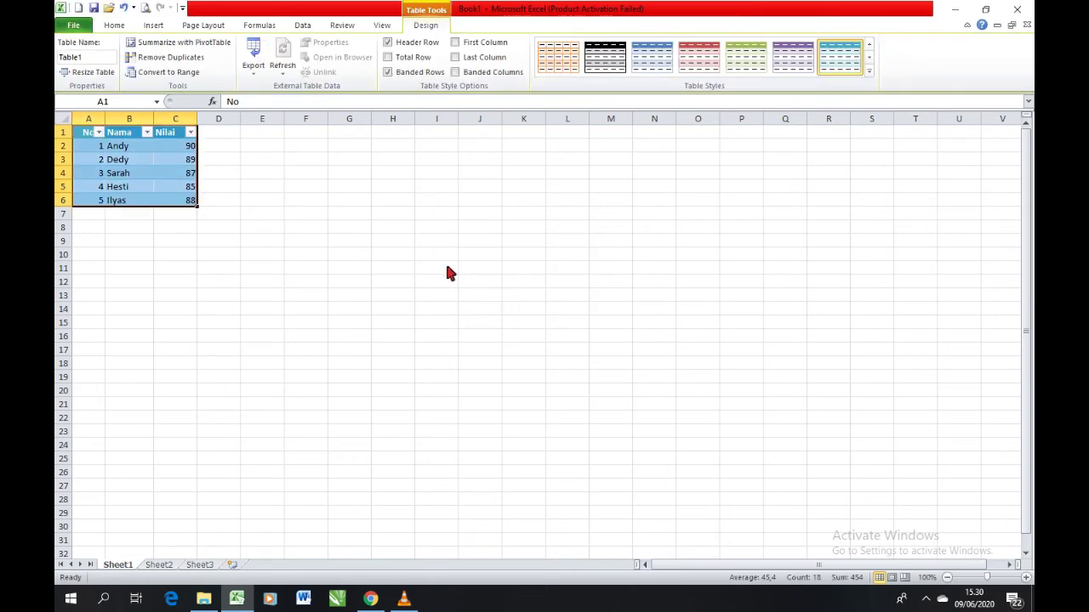
left_click(150, 161)
left_click(255, 187)
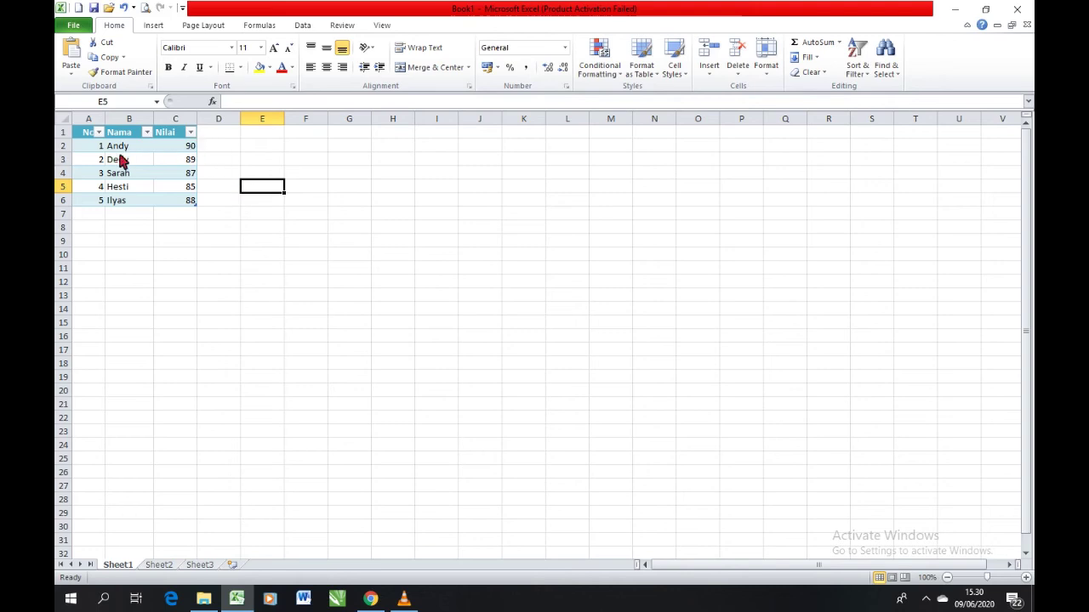
Filter the table's "Nilai" column to show only the score 90.
left_click(191, 133)
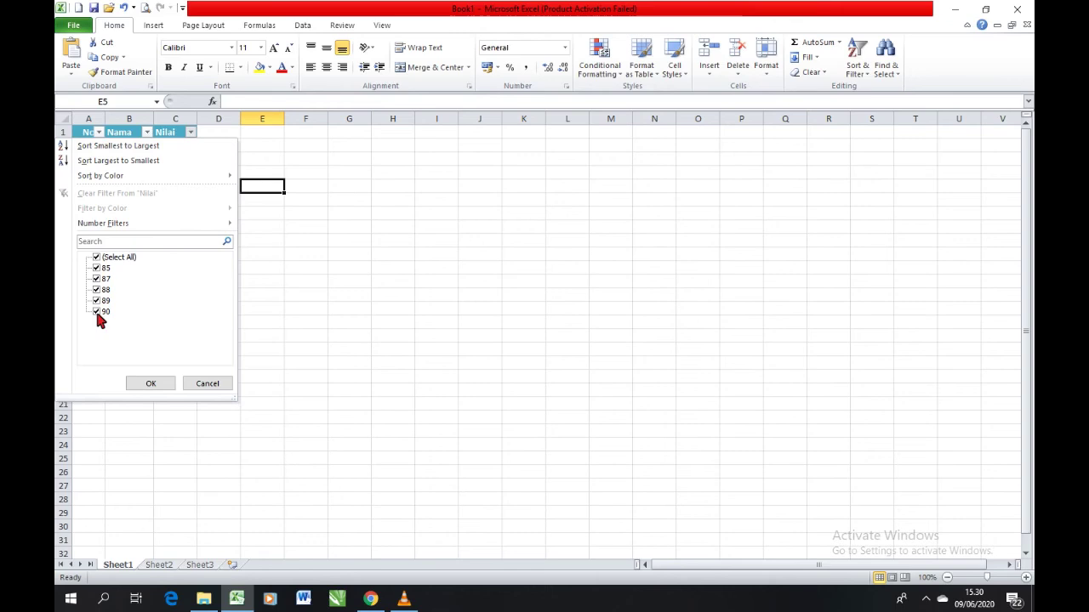
left_click(98, 258)
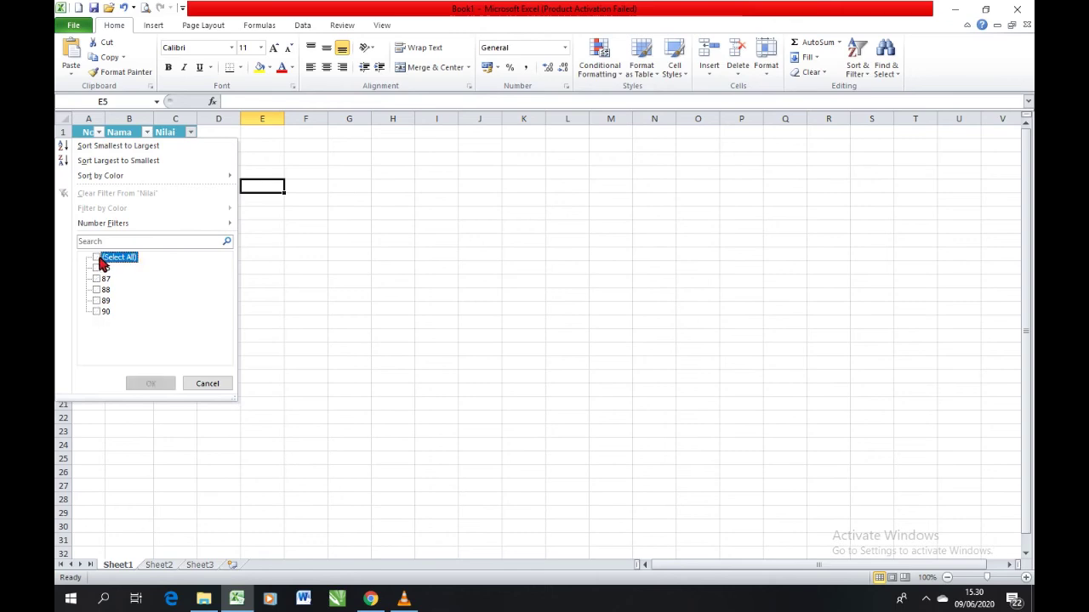
left_click(98, 312)
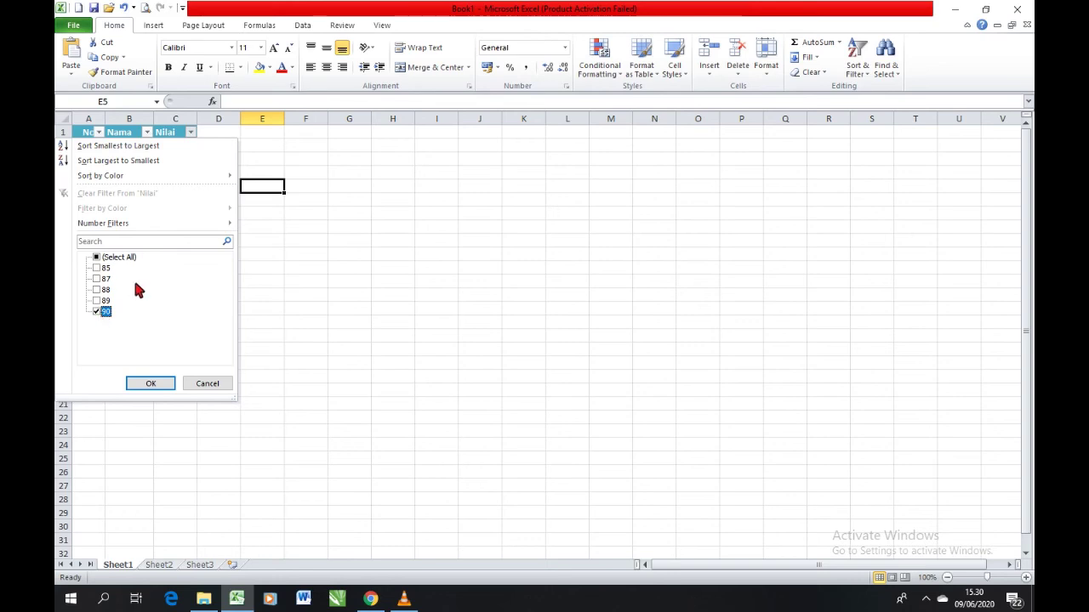
left_click(168, 384)
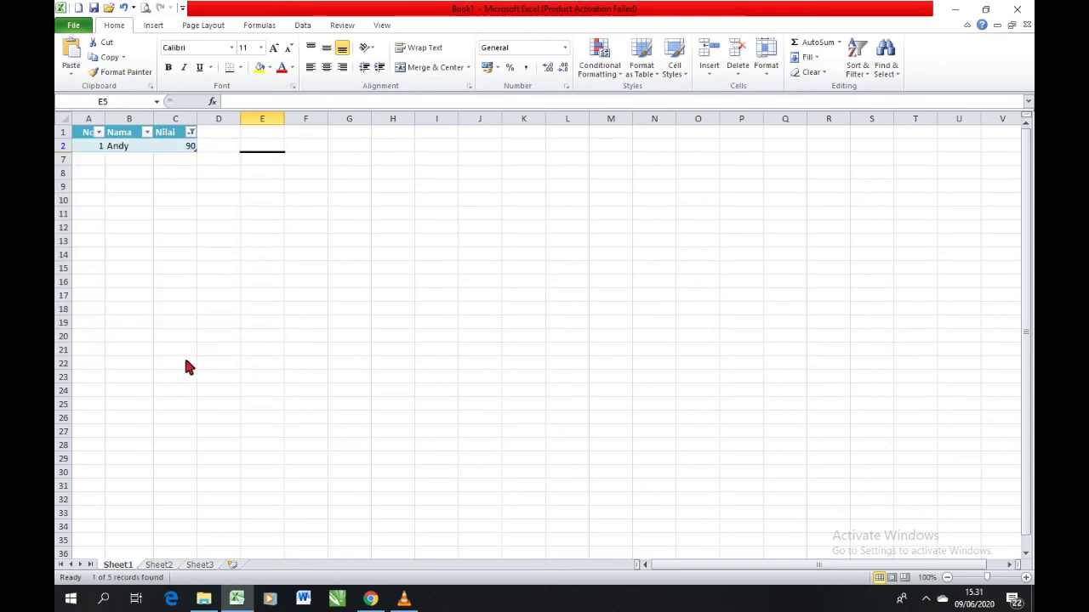
Reselect all scores in the "Nilai" column filter to show every table row.
left_click(190, 133)
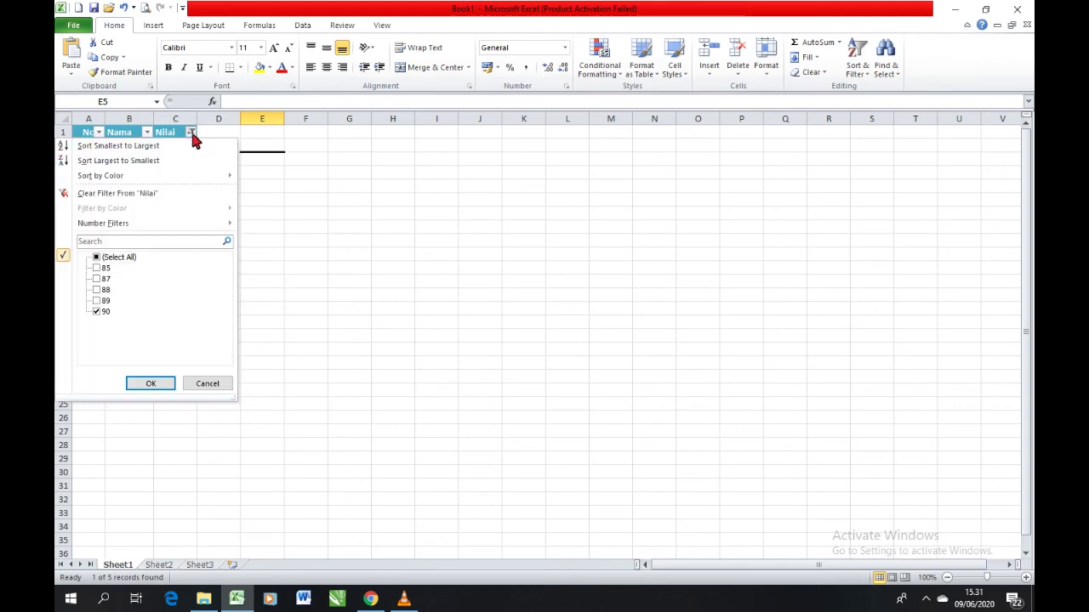
left_click(96, 256)
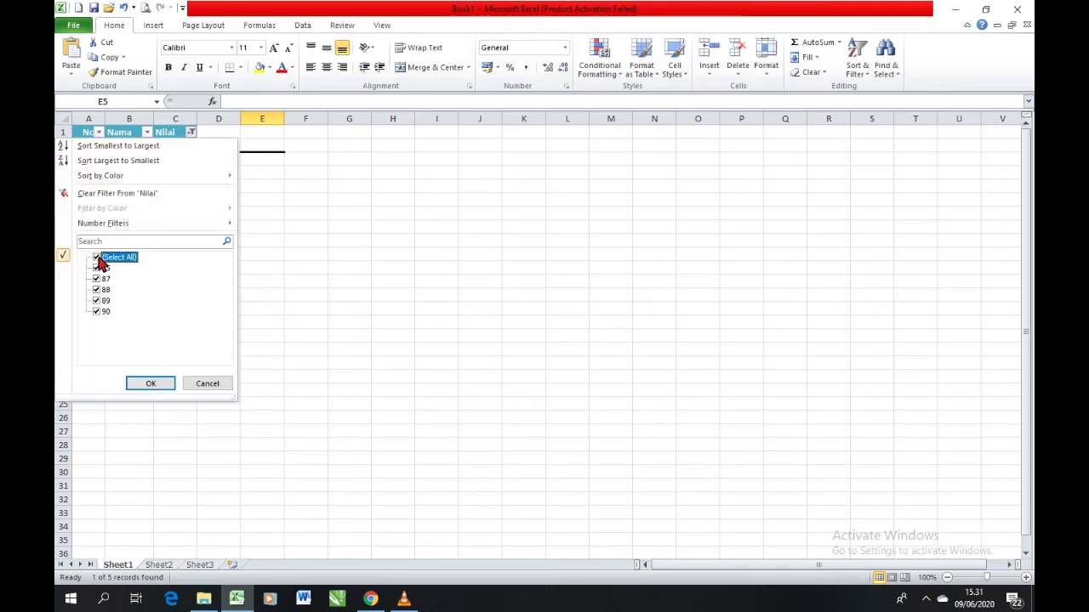
left_click(151, 384)
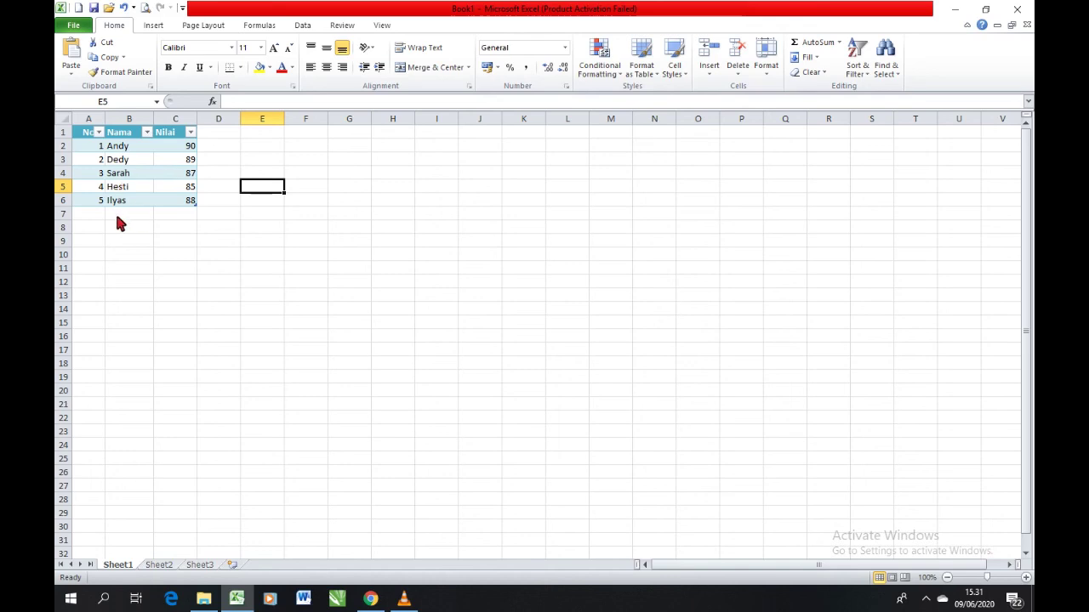
Add a new table row after the last one with number 6, a student's first name and the score 89.
left_click(177, 202)
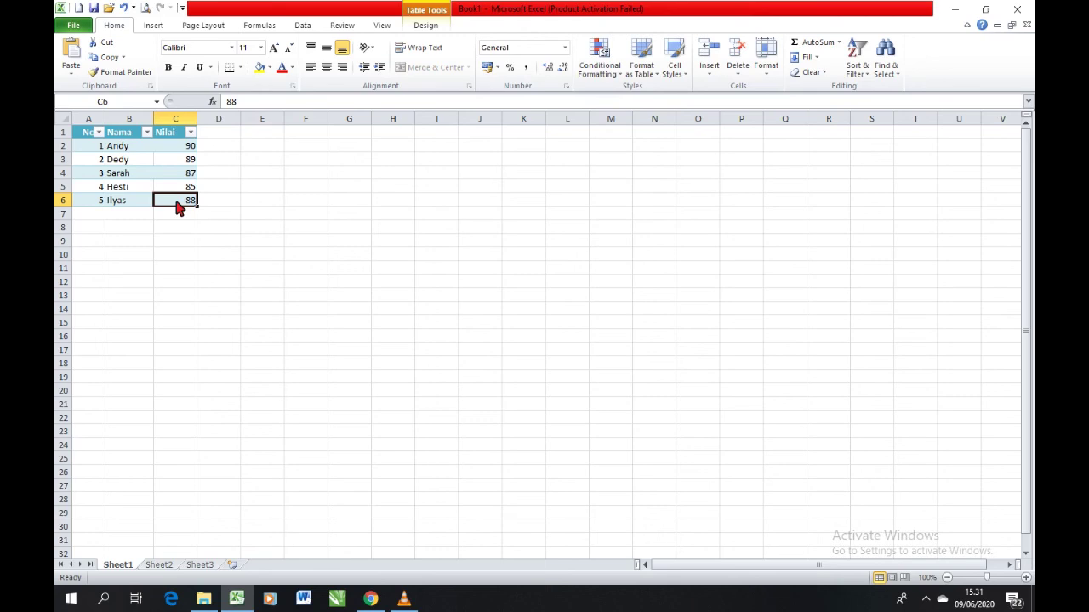
key("Tab")
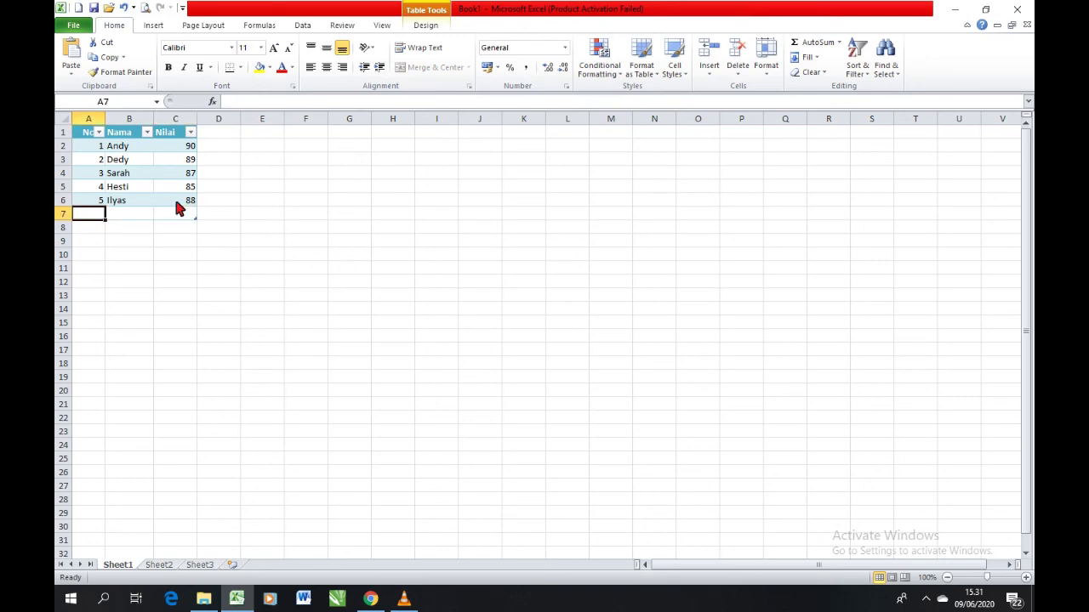
type("6")
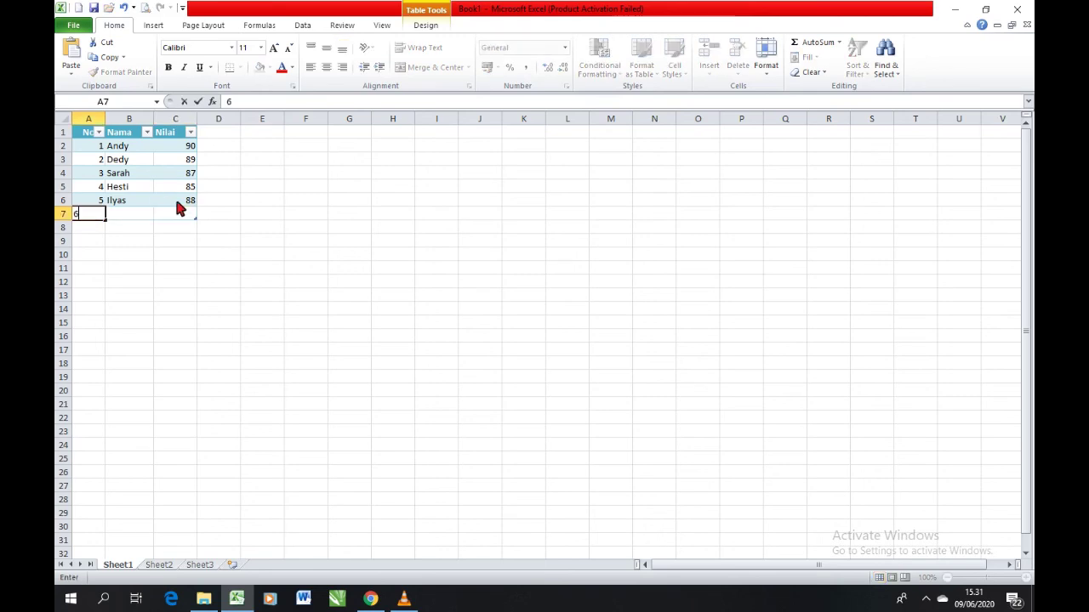
key("Tab")
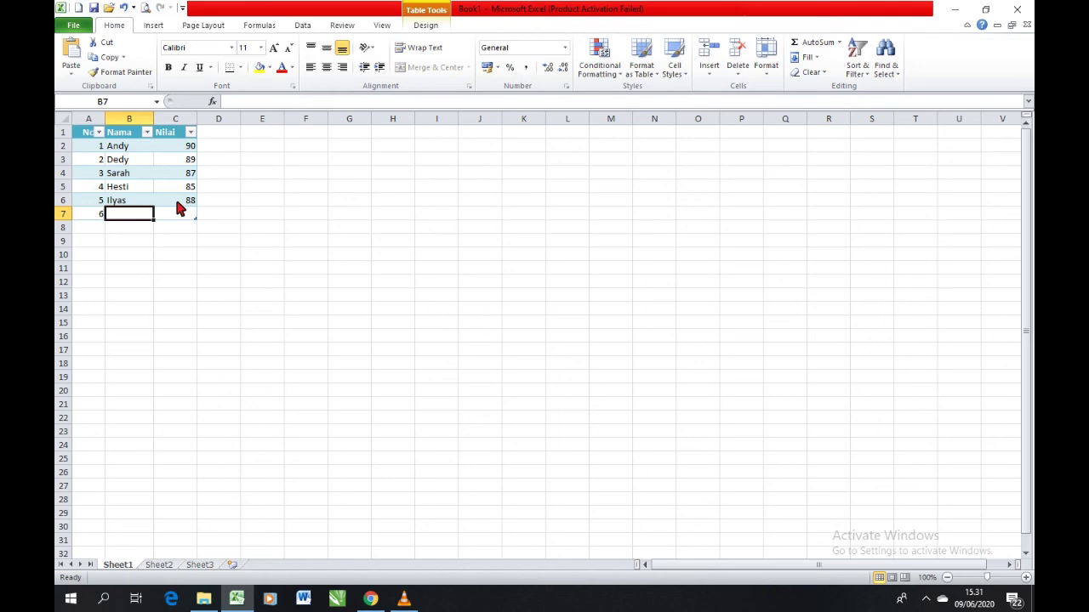
type("No")
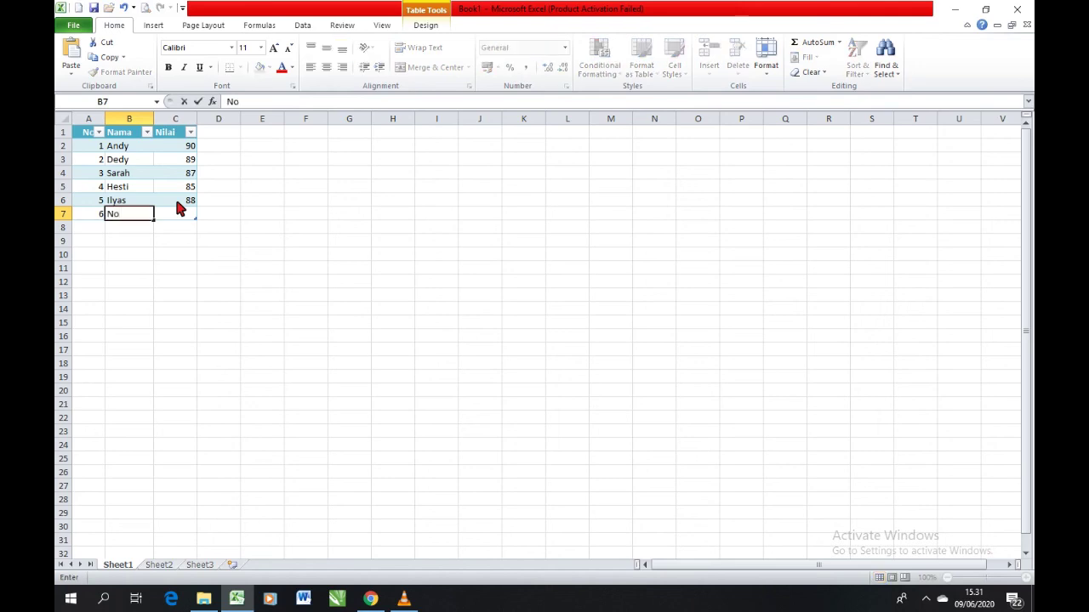
type("ya")
key("Tab")
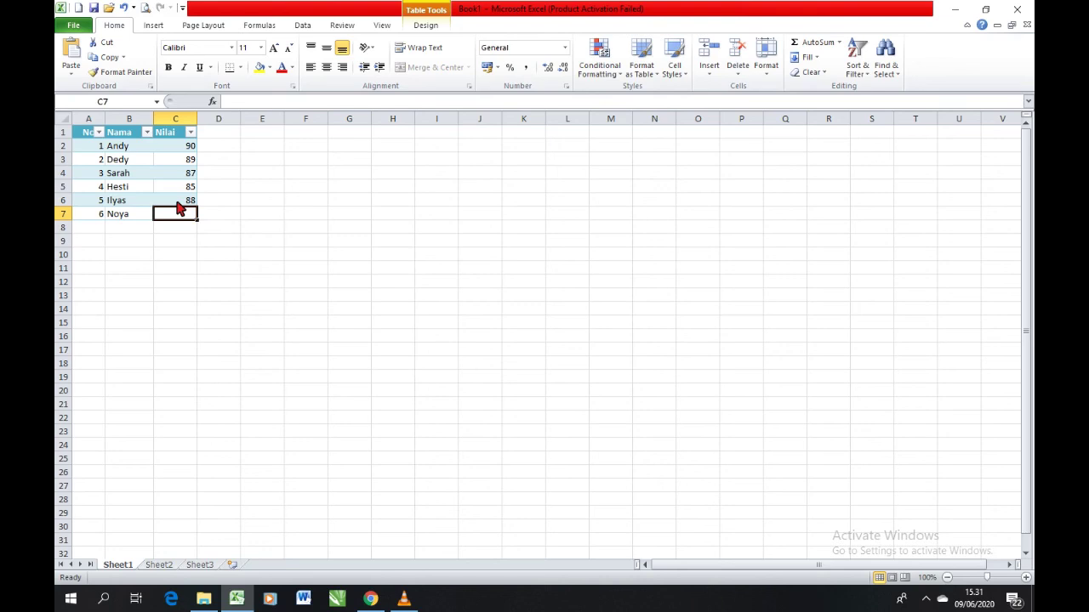
type("89")
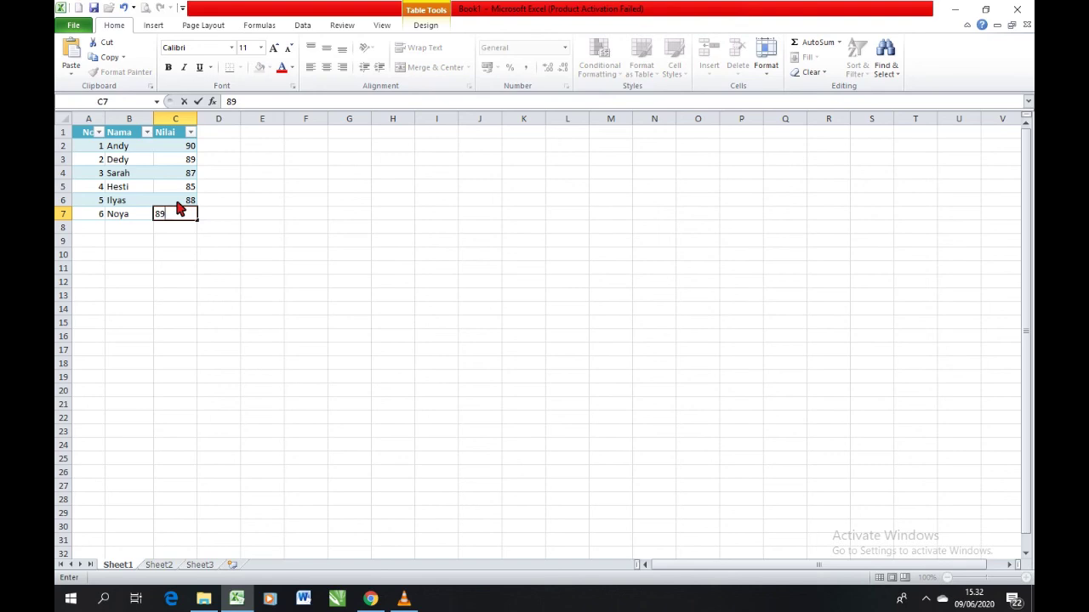
left_click(177, 204)
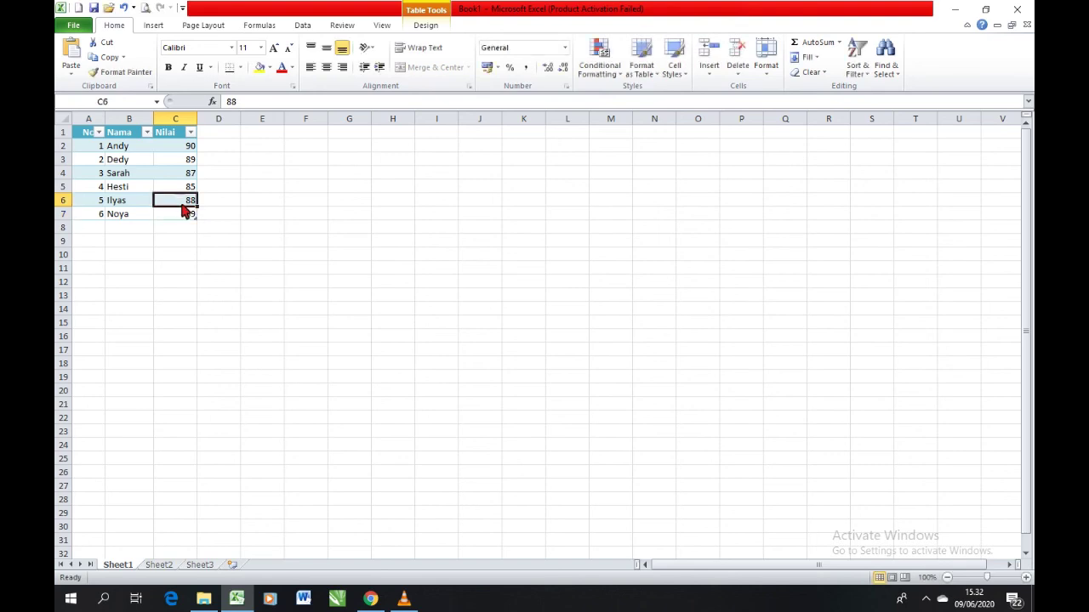
Add a new table row after the last one with number 7, a student's first name and the score 88.
left_click(98, 218)
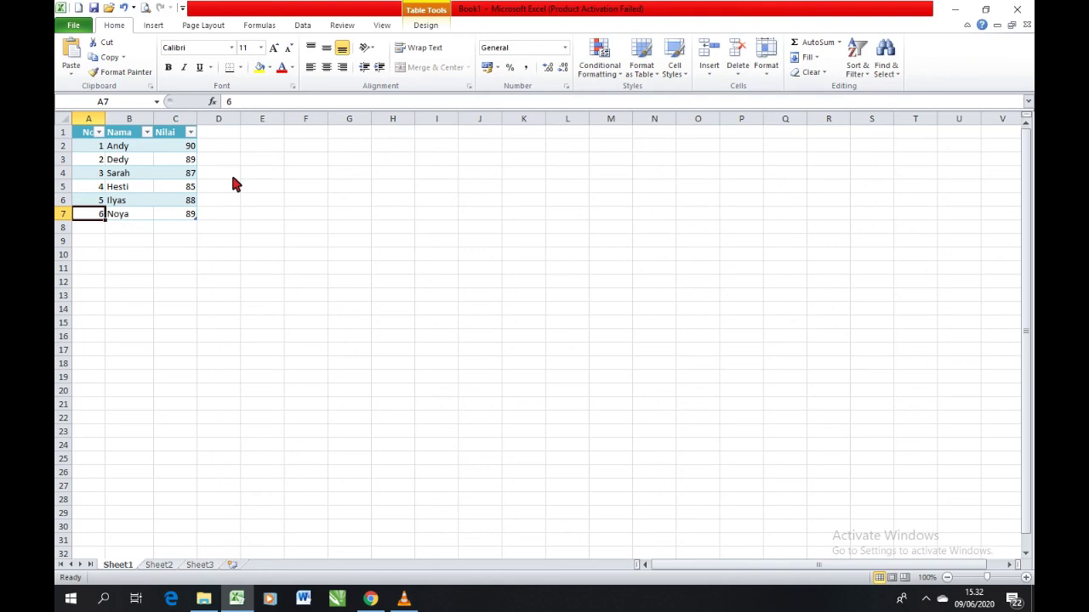
key("Right")
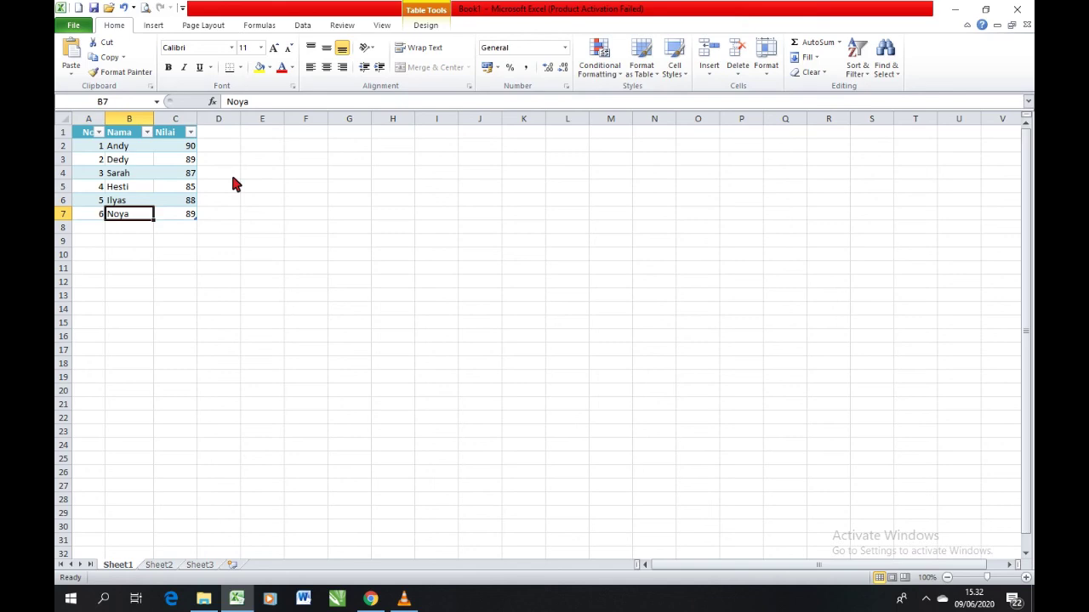
left_click(99, 214)
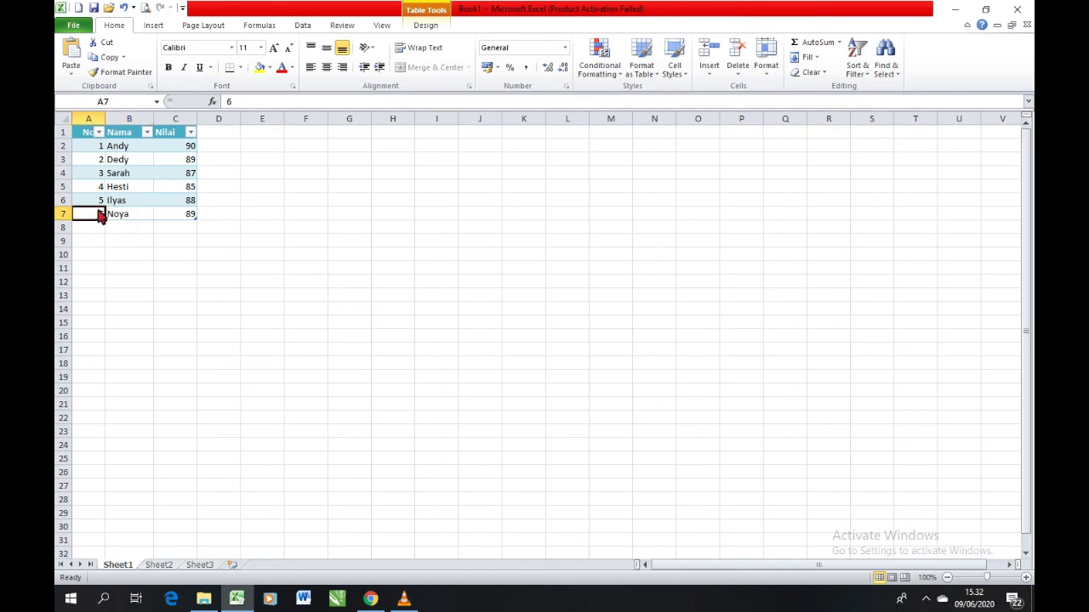
key("Down")
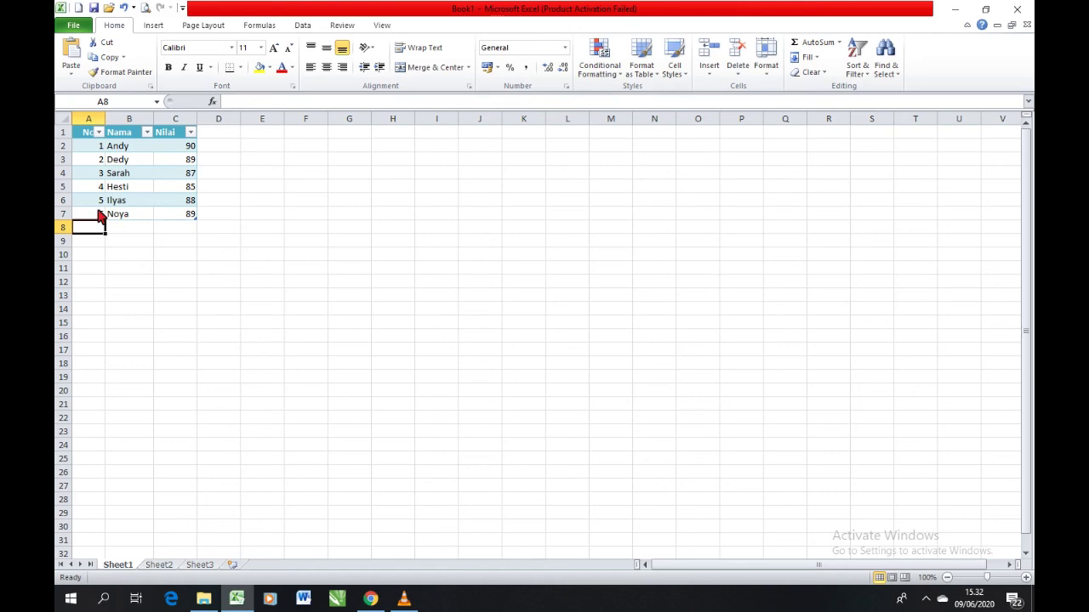
type("7")
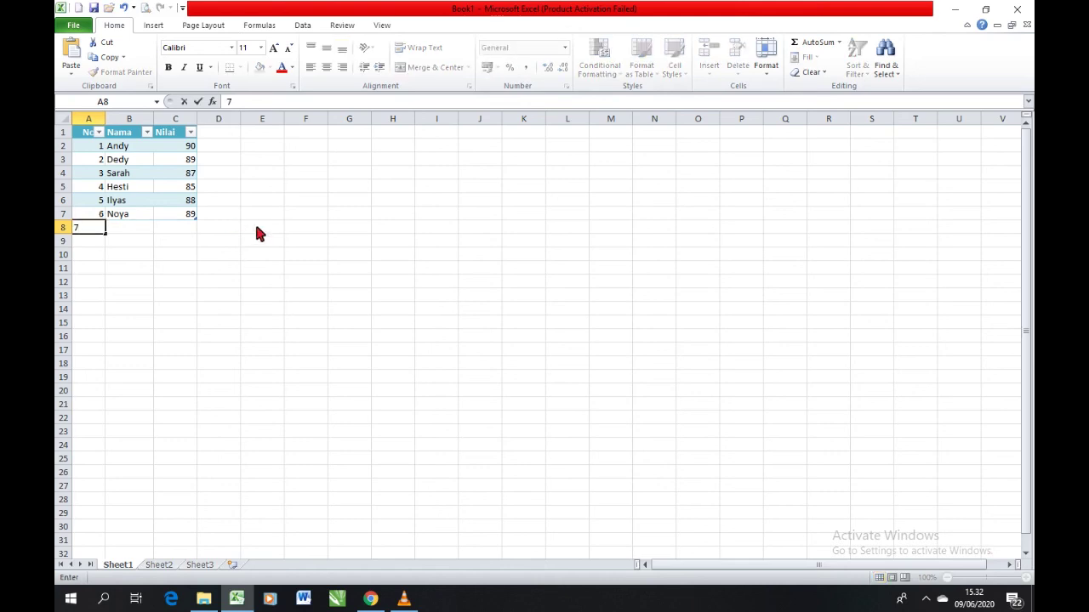
key("Tab")
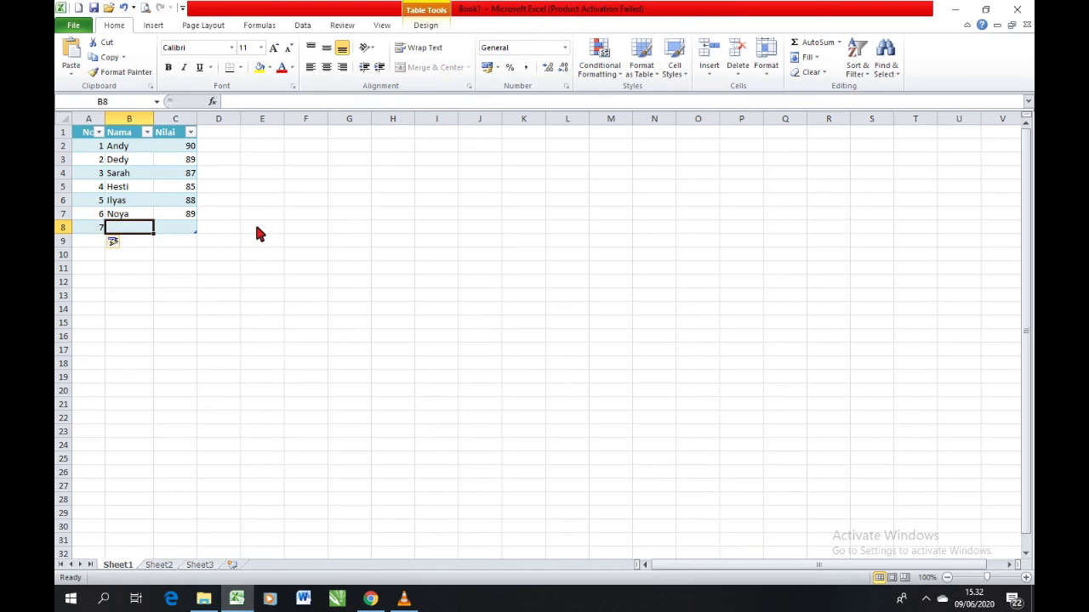
type("Karni")
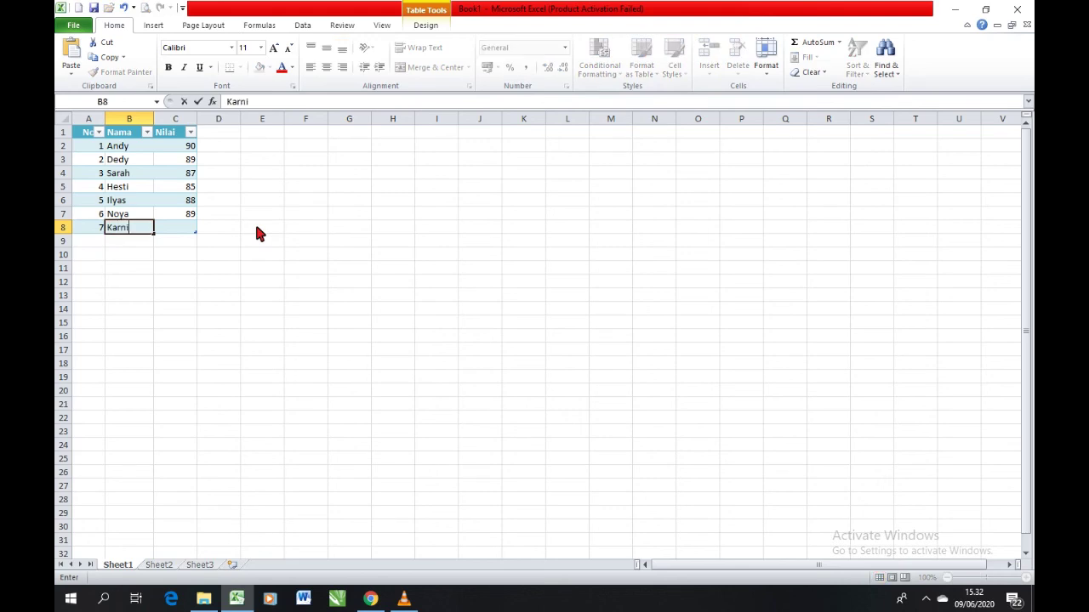
key("Tab")
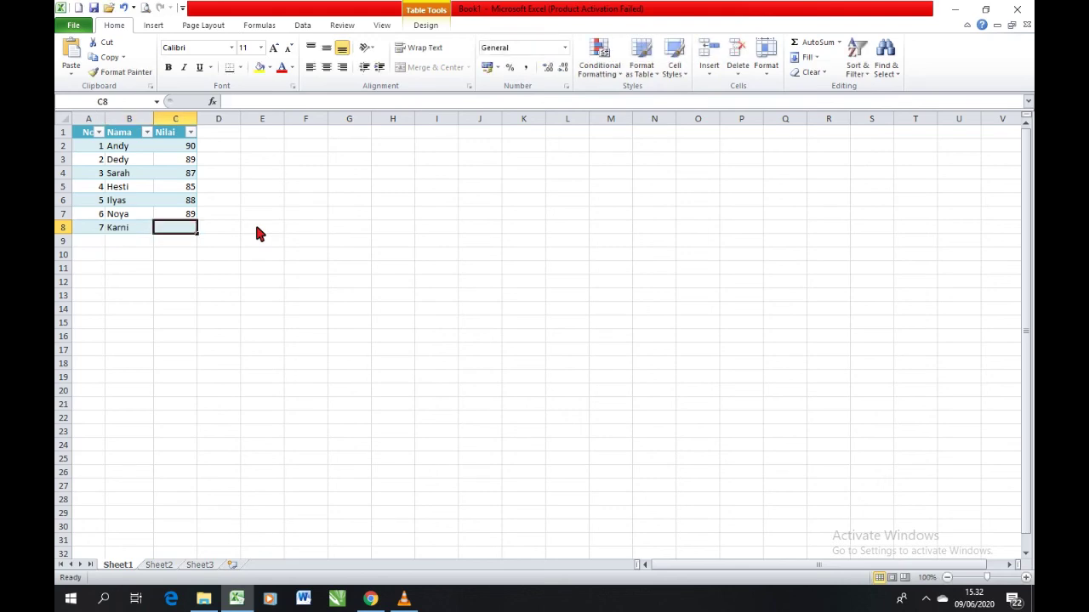
type("88")
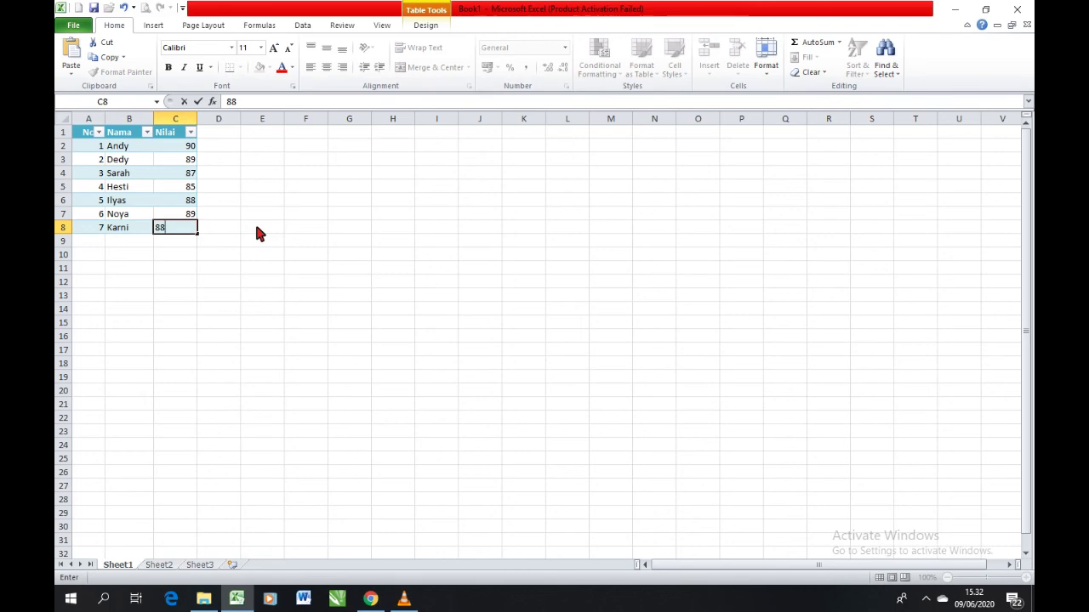
left_click(256, 226)
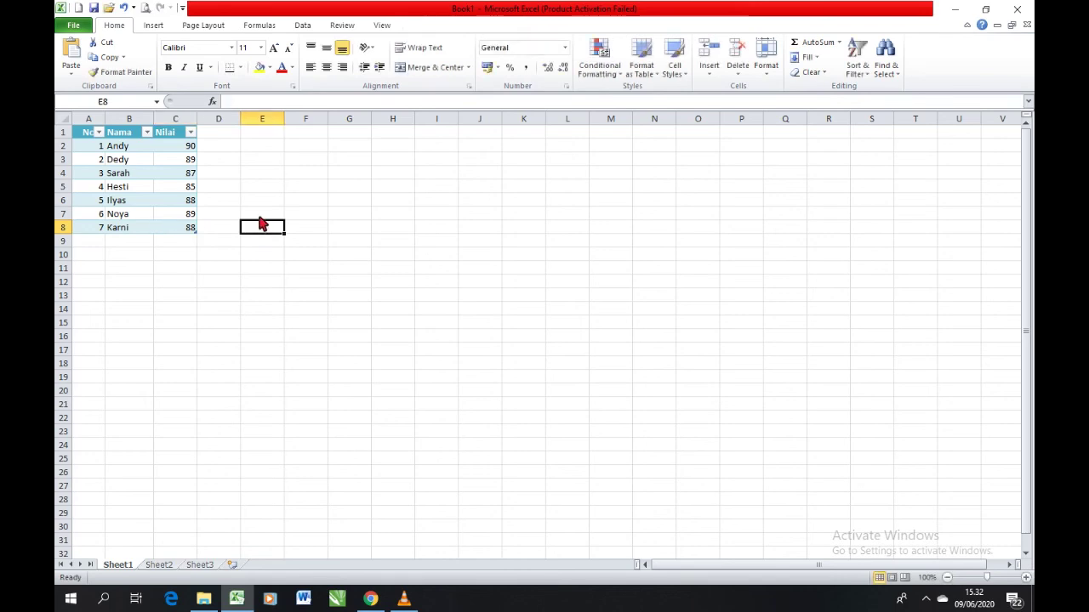
Filter the table's "Nilai" column to show only the score 89.
left_click(192, 134)
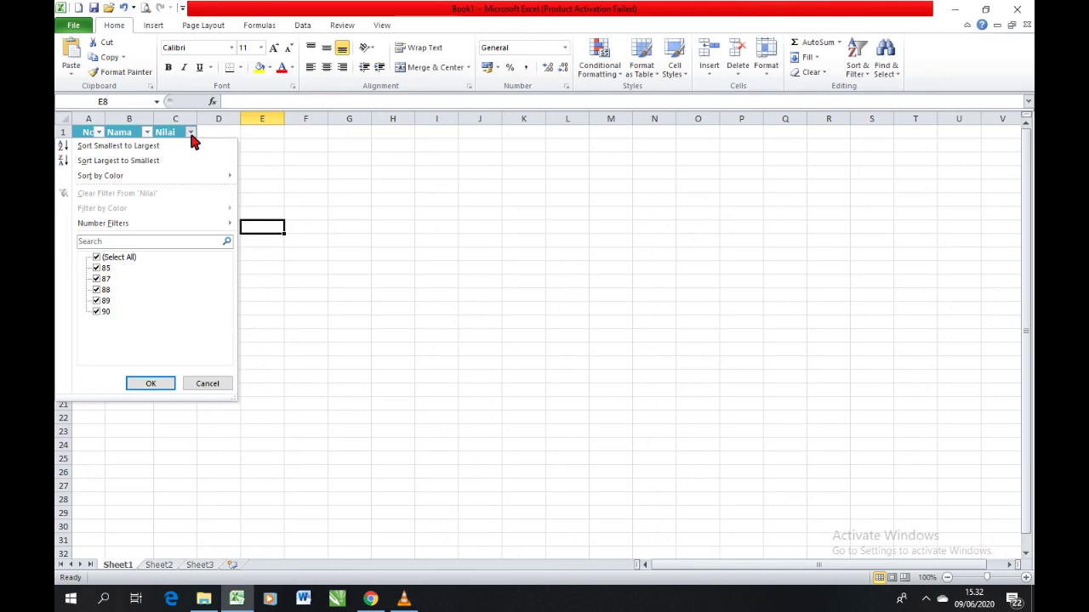
left_click(96, 257)
left_click(96, 300)
left_click(149, 383)
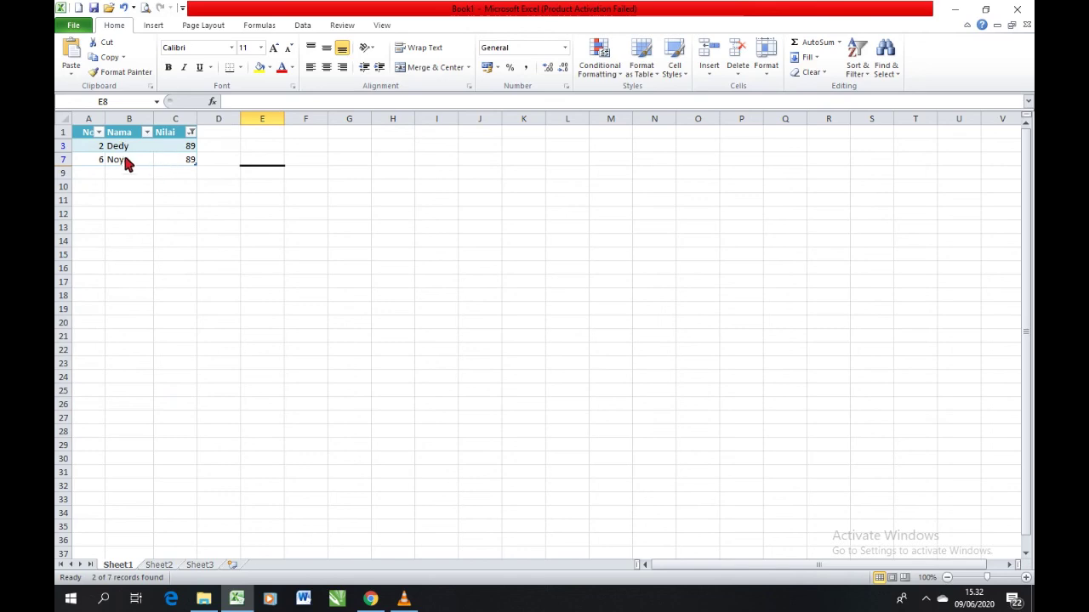
Change the "Nilai" column filter to show only the score 85.
left_click(191, 132)
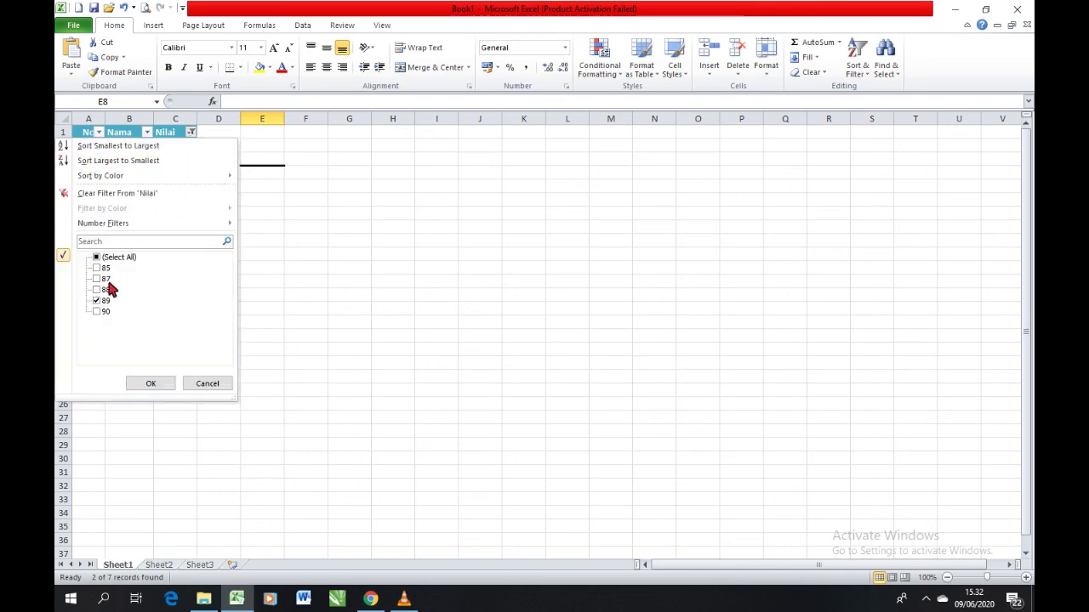
left_click(97, 268)
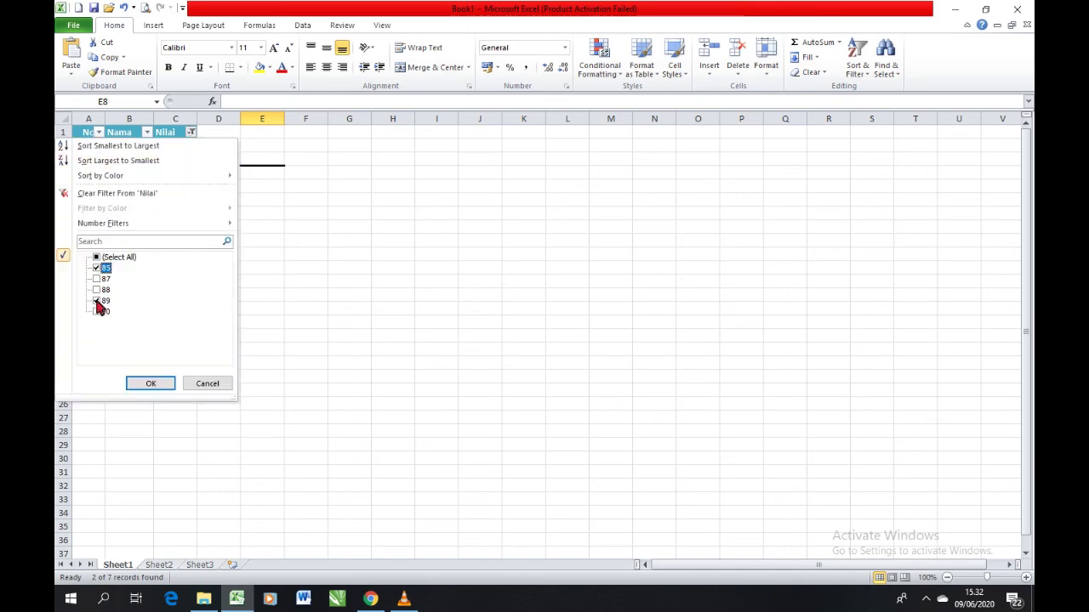
left_click(96, 302)
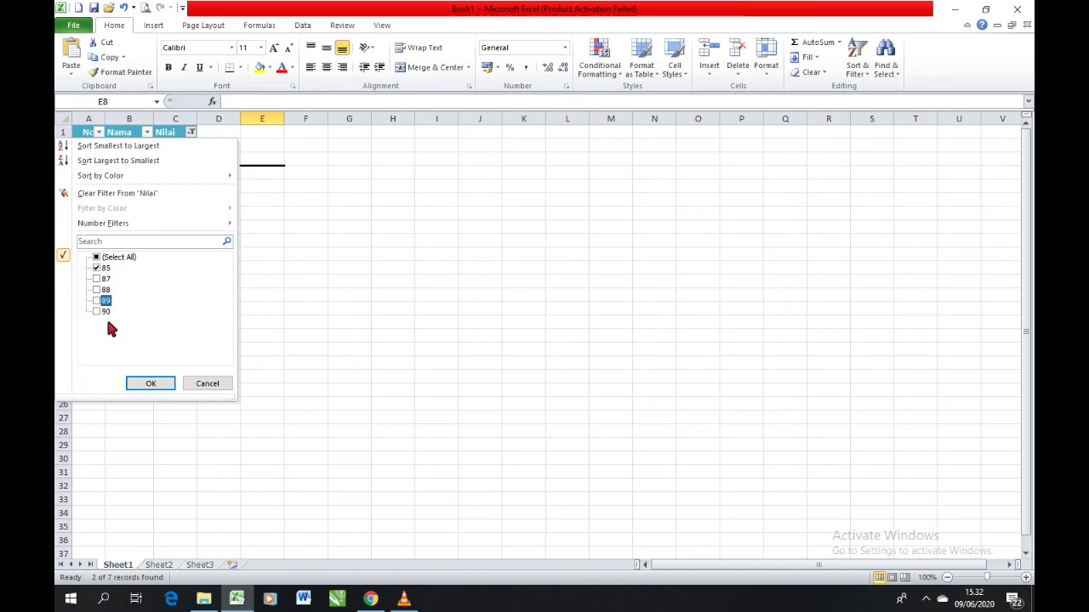
left_click(145, 383)
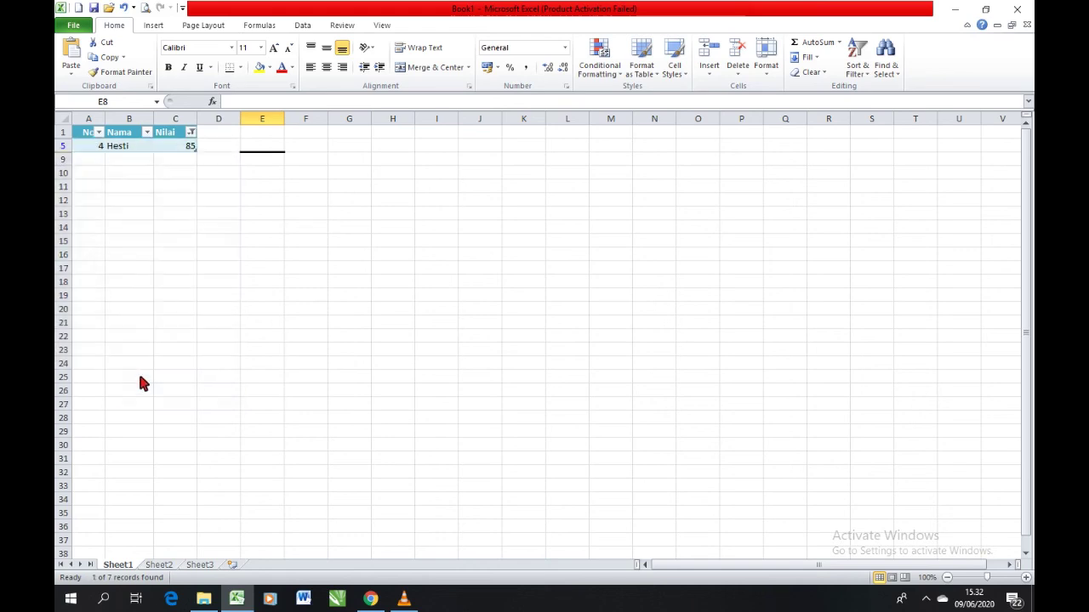
Change the "Nilai" column filter to show only the score 87.
left_click(190, 133)
left_click(98, 279)
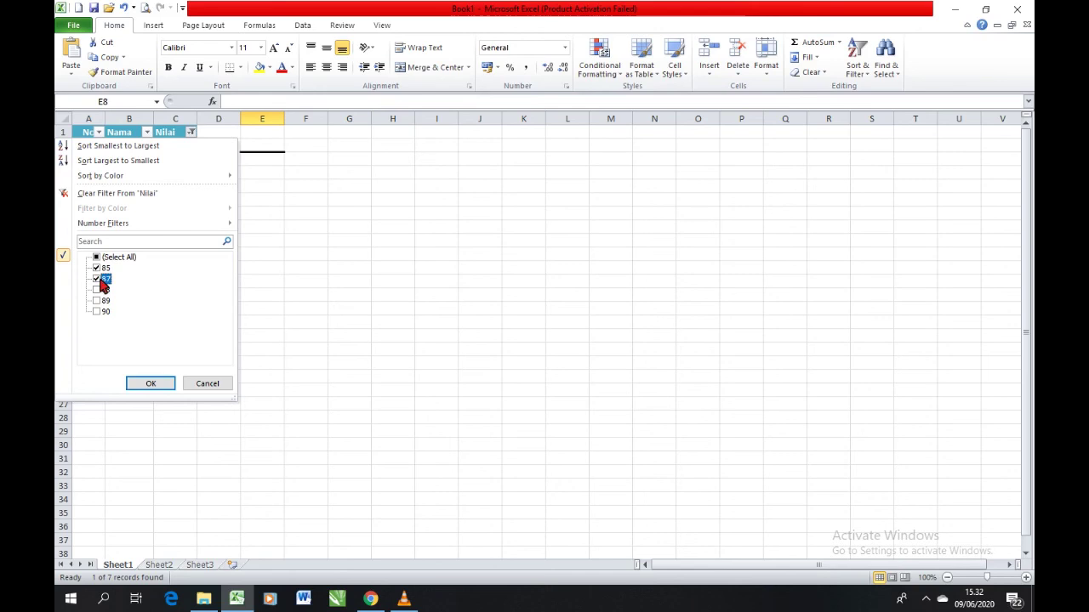
left_click(98, 268)
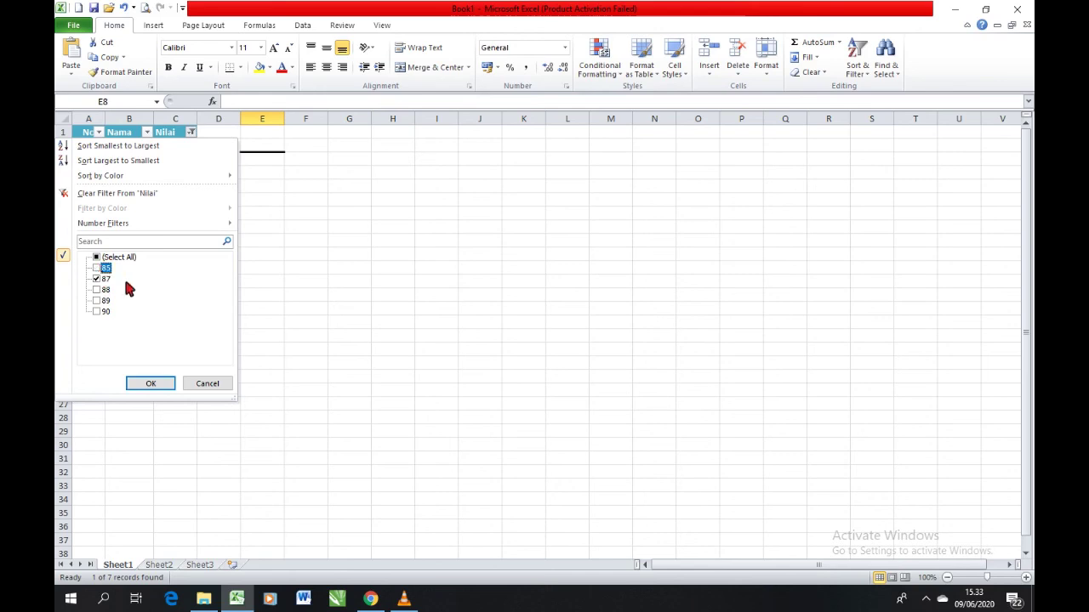
left_click(156, 383)
Add the score 89 to the "Nilai" column filter, keeping 87 selected.
left_click(190, 134)
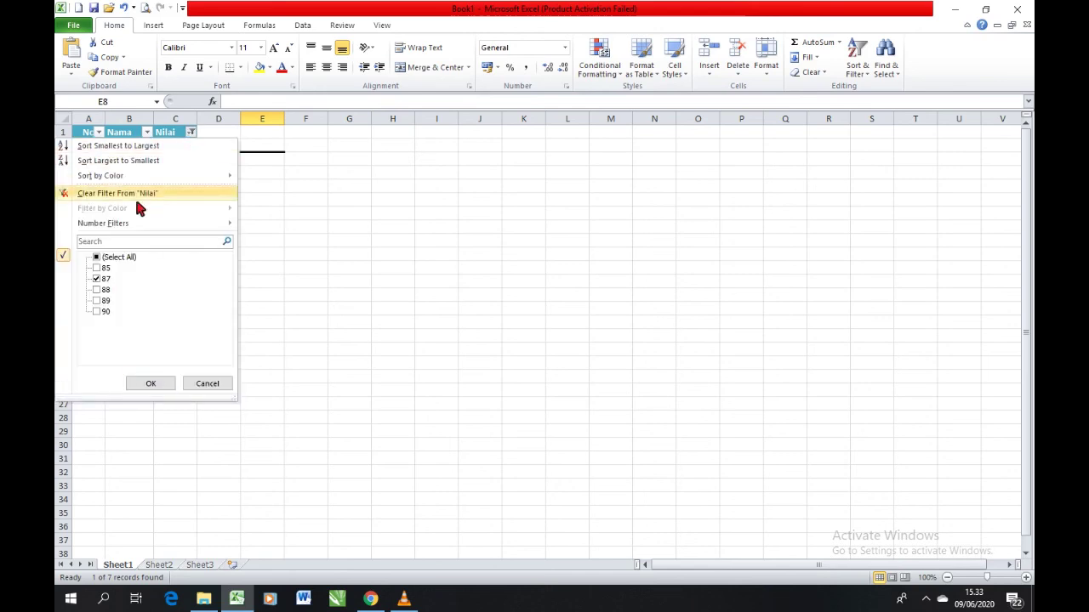
left_click(97, 301)
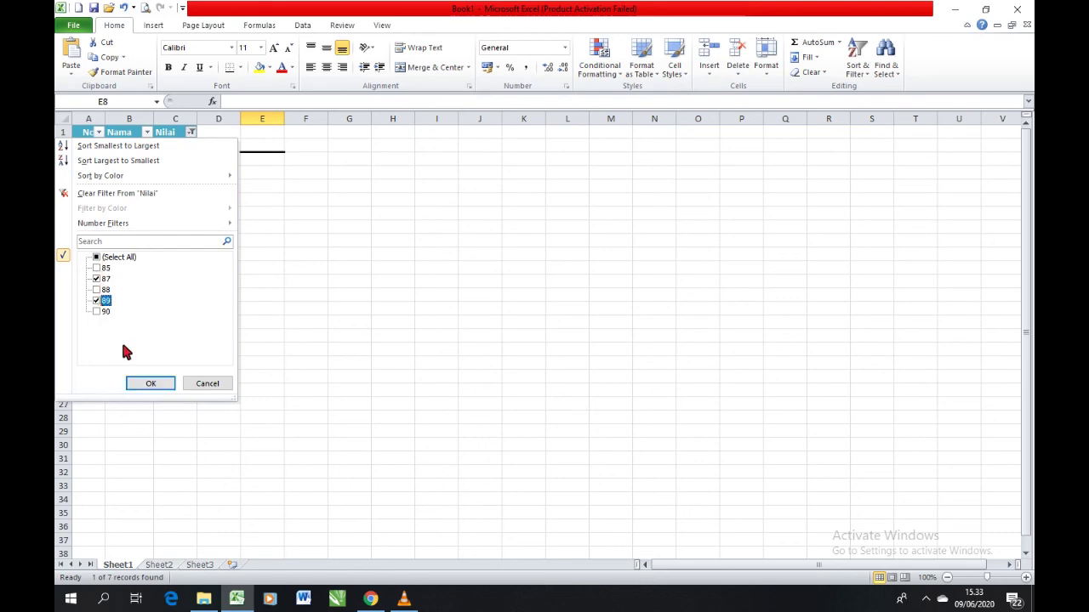
left_click(150, 384)
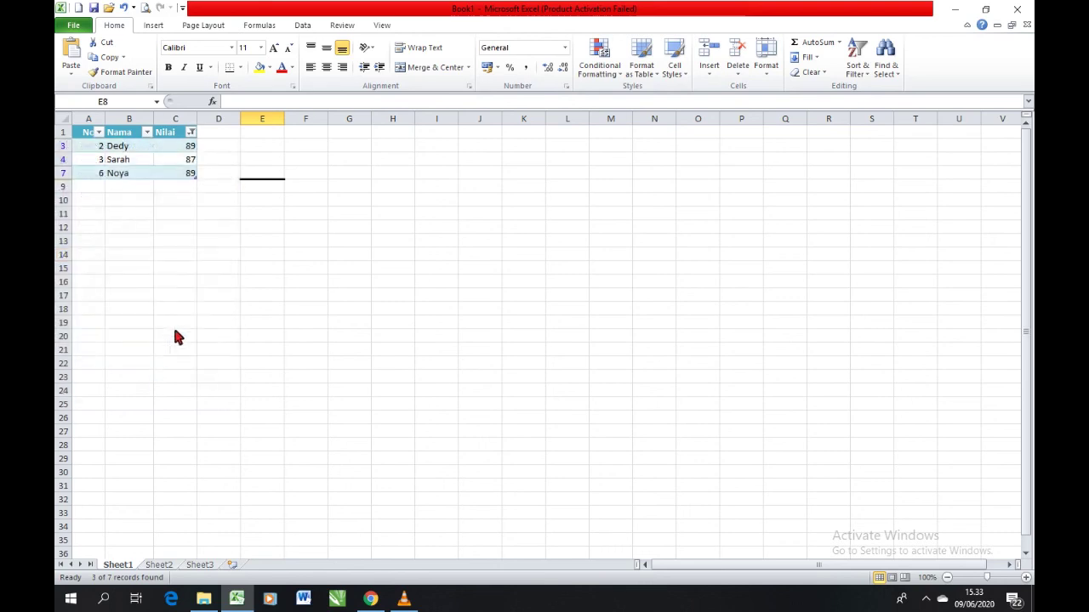
Reselect all scores in the "Nilai" column filter so that every table row is displayed.
left_click(191, 131)
left_click(100, 259)
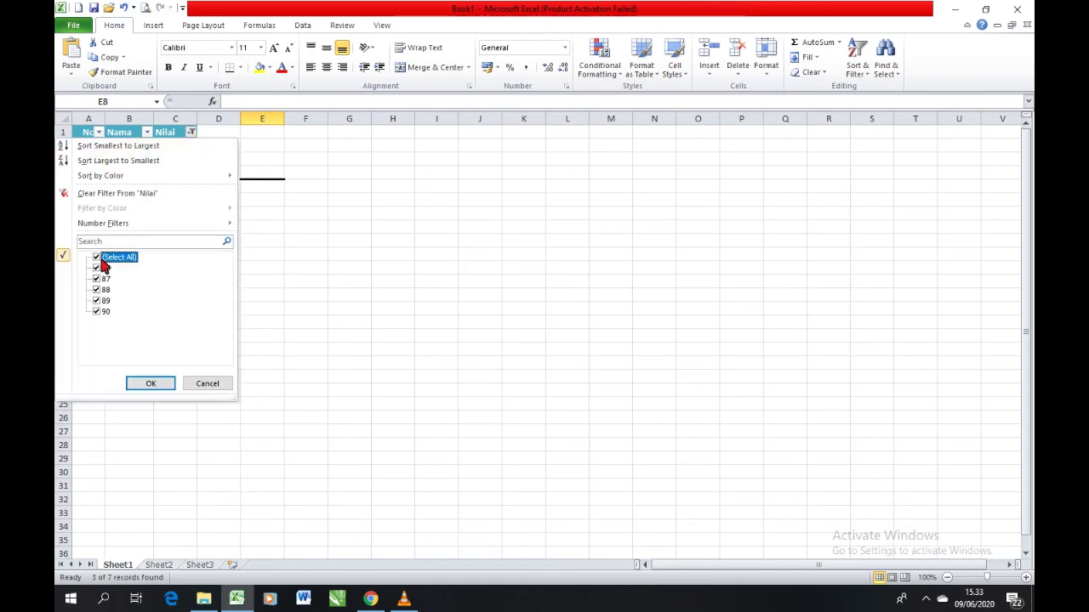
left_click(151, 383)
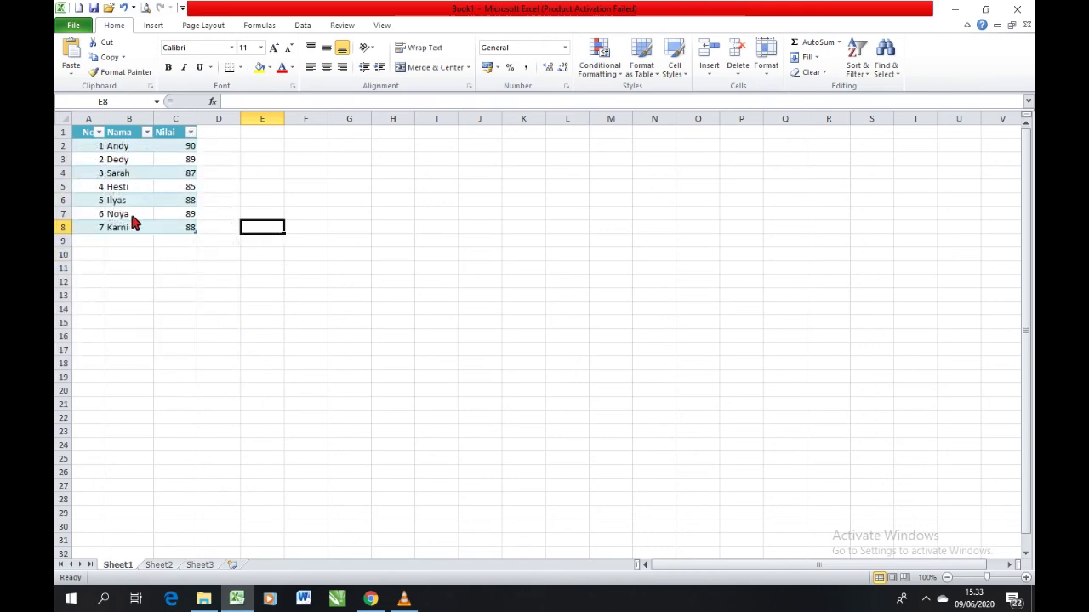